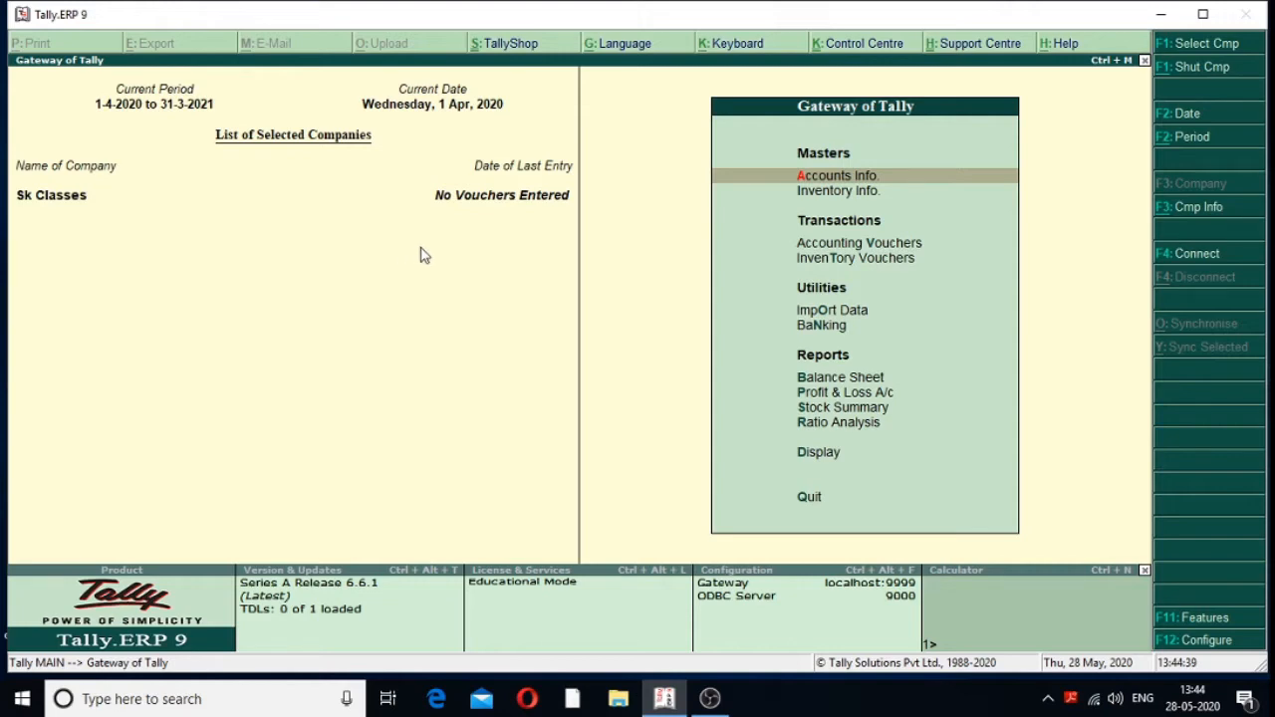
Step: Open multiple ledger creation from the accounts masters and set the parent group to All Items
{"action": "left_click", "coordinate": [826, 179]}
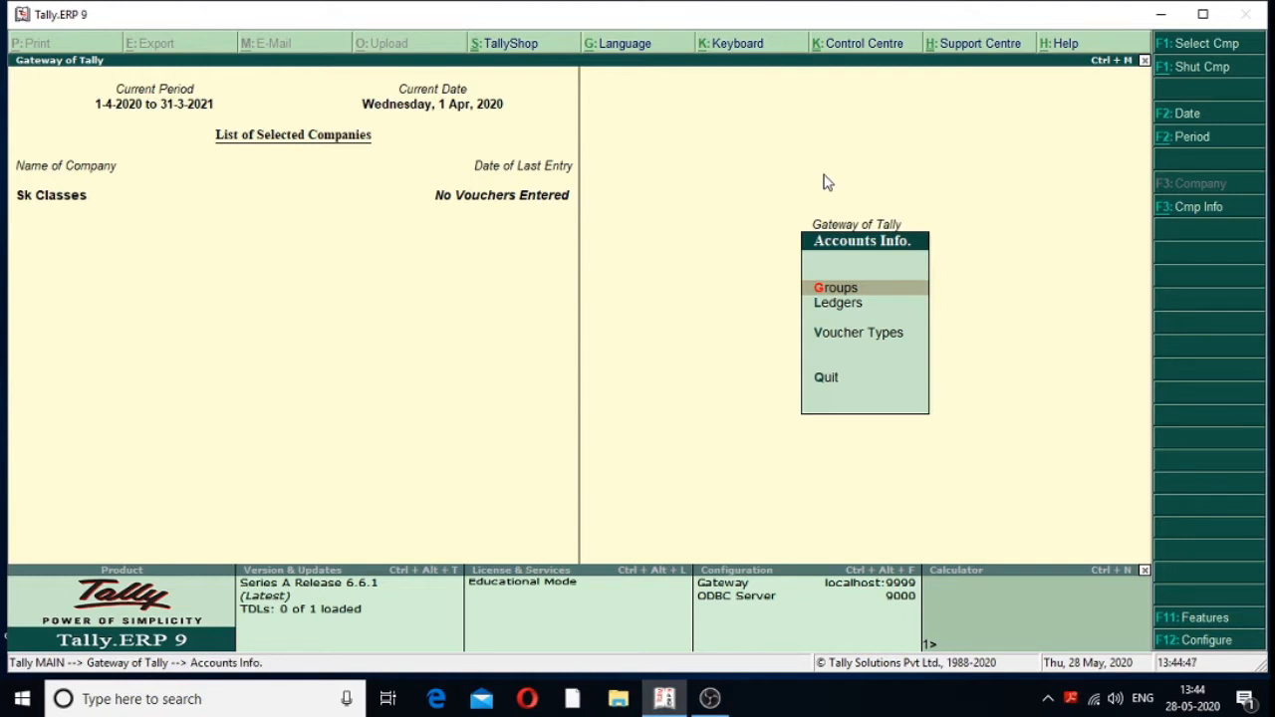
{"action": "key", "text": "Down"}
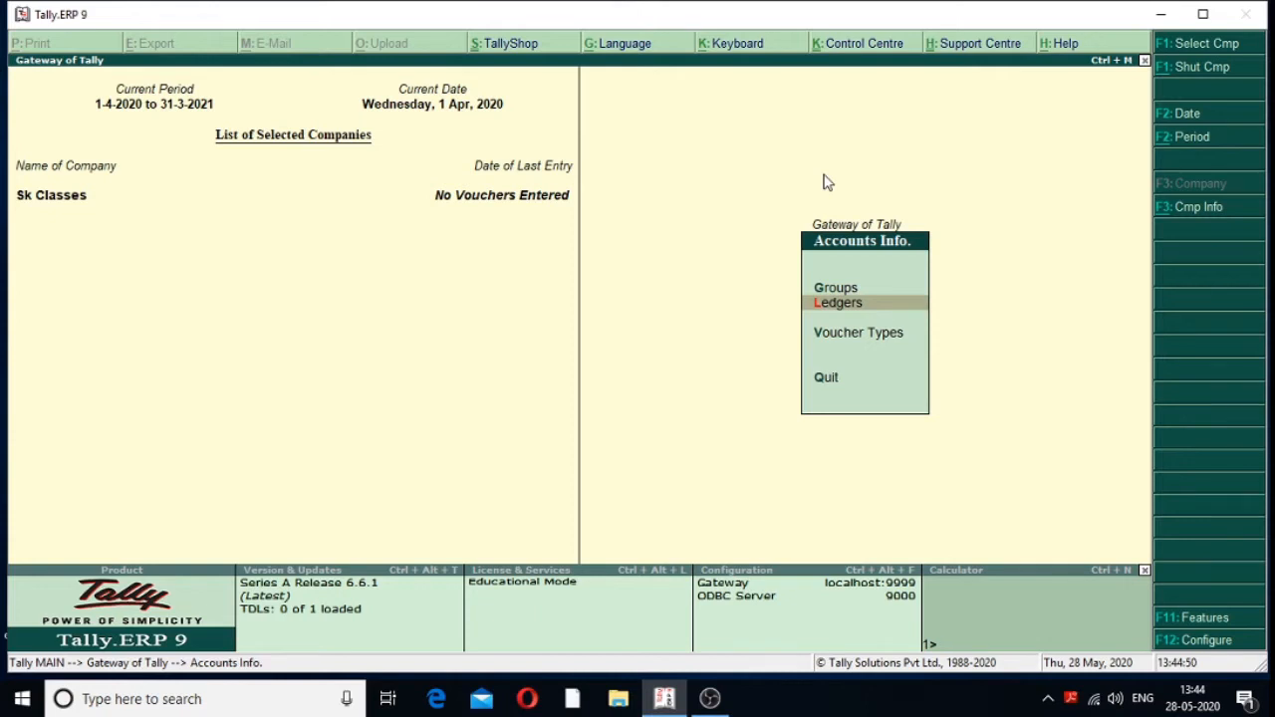
{"action": "key", "text": "Return"}
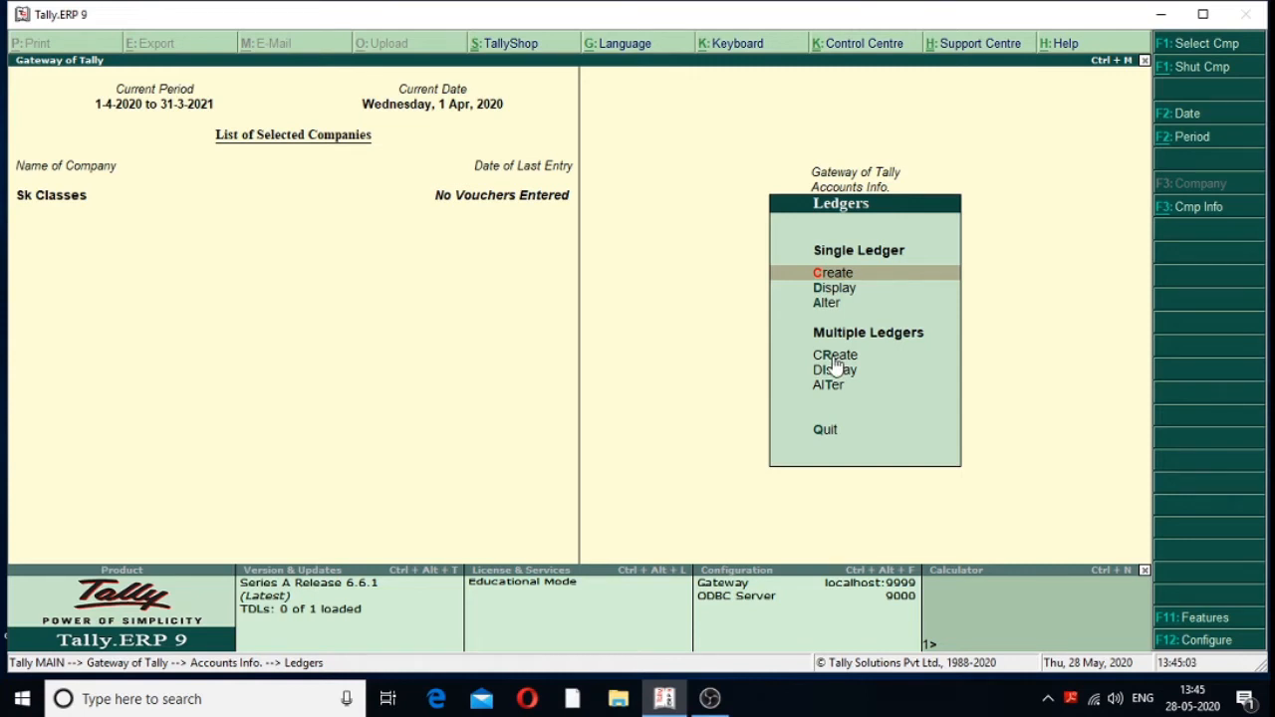
{"action": "key", "text": "Down"}
{"action": "key", "text": "Down"}
{"action": "key", "text": "Down"}
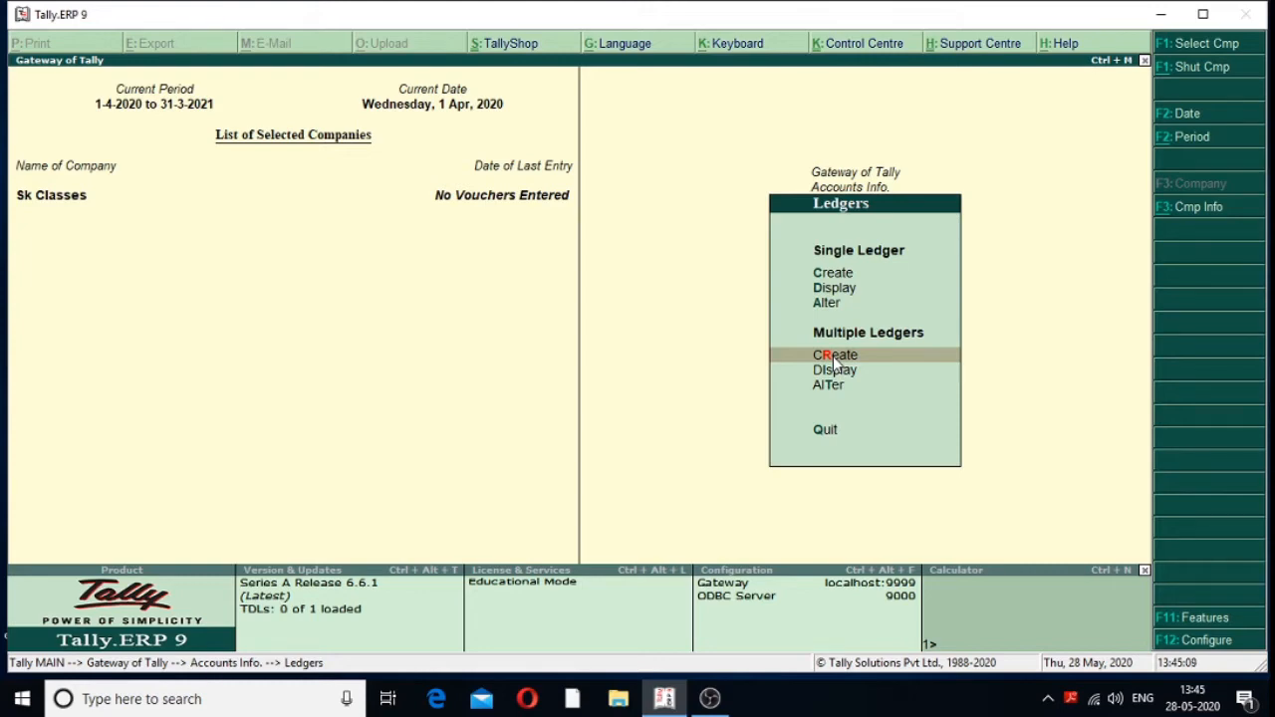
{"action": "left_click", "coordinate": [833, 357]}
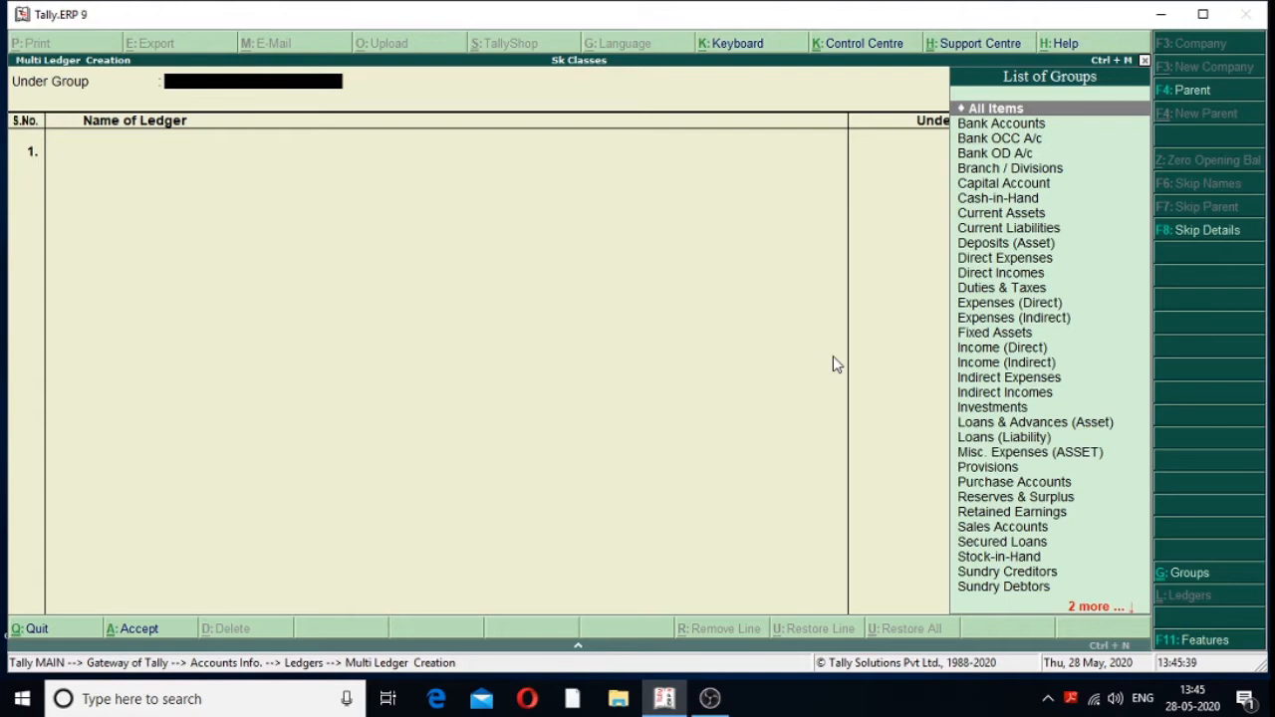
{"action": "key", "text": "Return"}
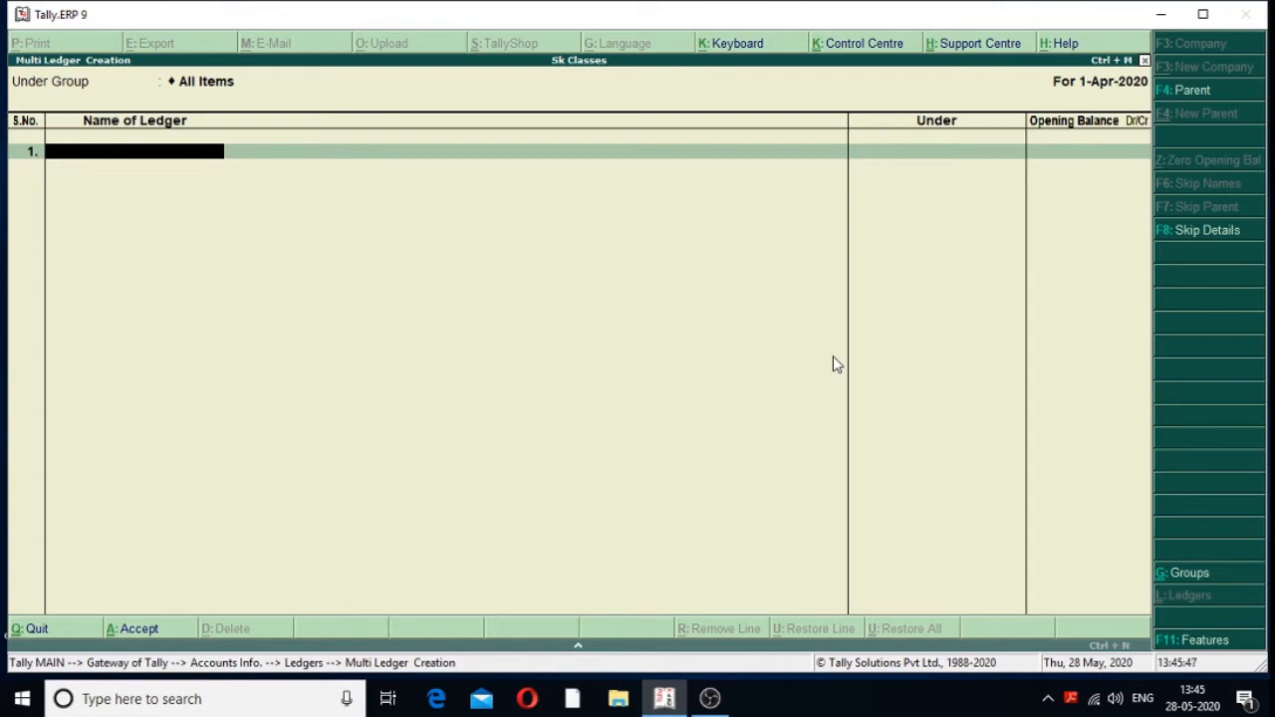
Step: Add the ledger Sbi Bank A/c under Bank Accounts with no opening balance
{"action": "type", "text": "Sbi Bank A/c"}
{"action": "key", "text": "Return"}
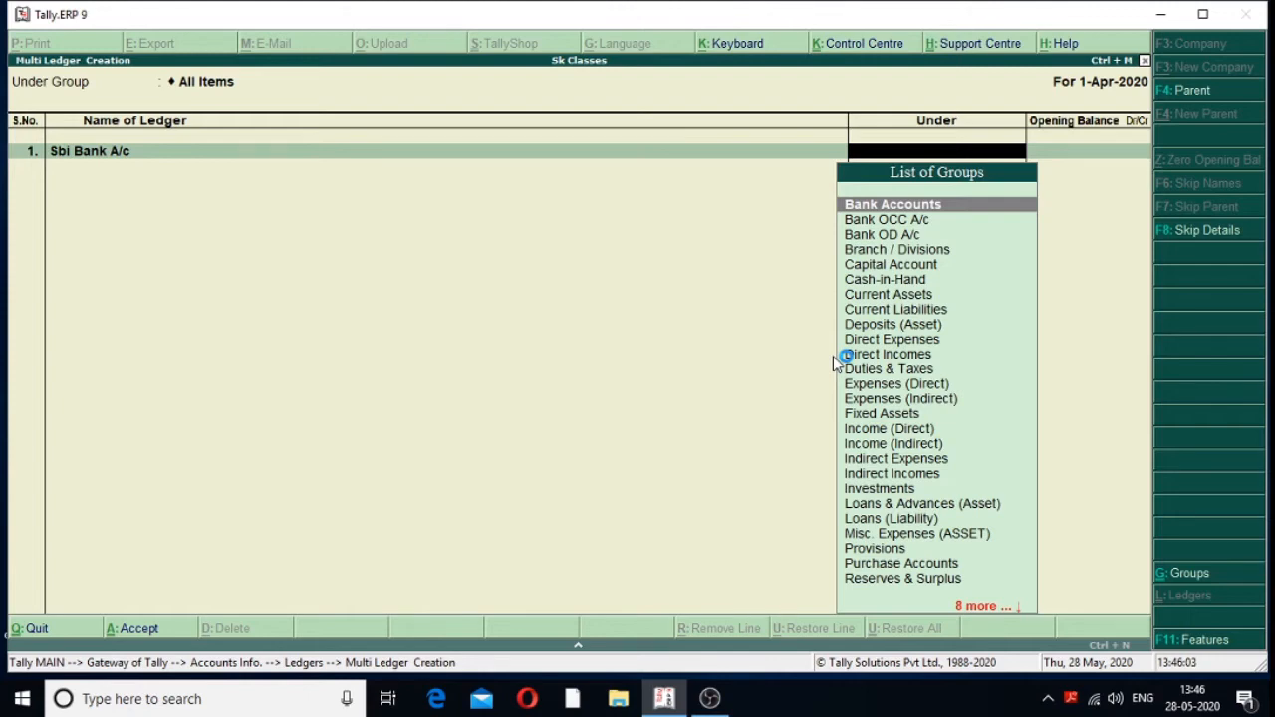
{"action": "key", "text": "Return"}
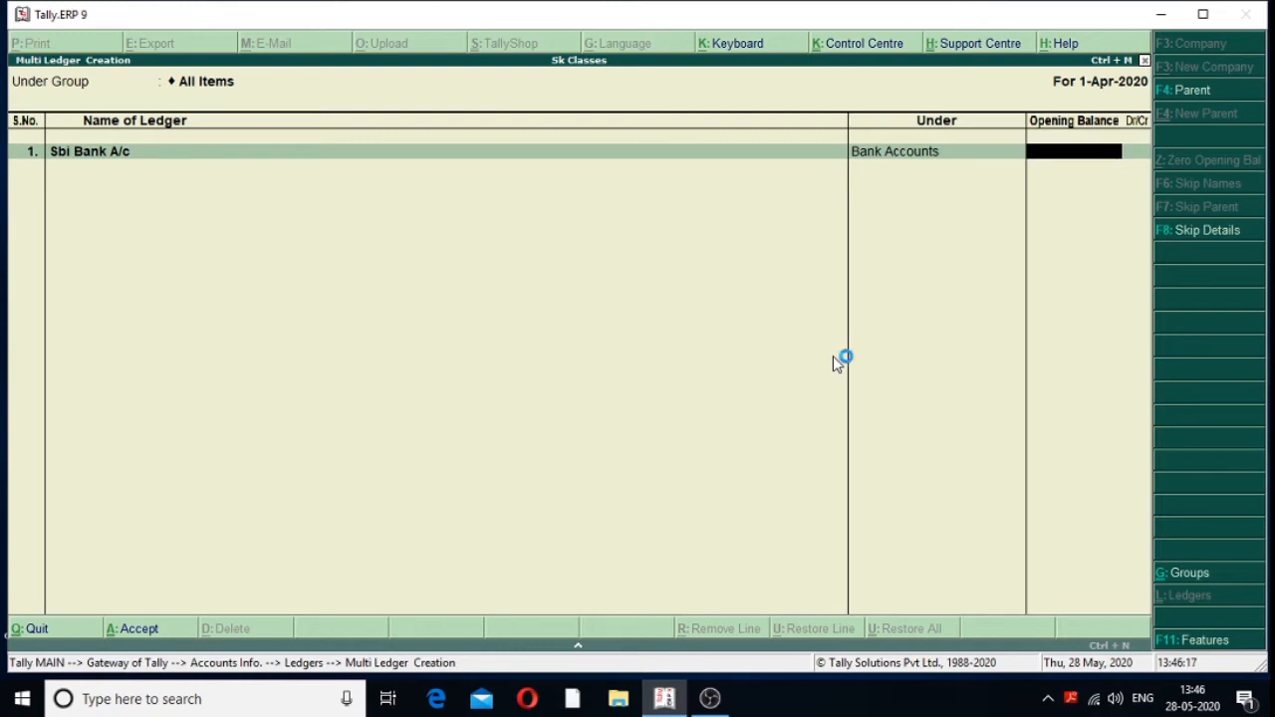
{"action": "key", "text": "Return"}
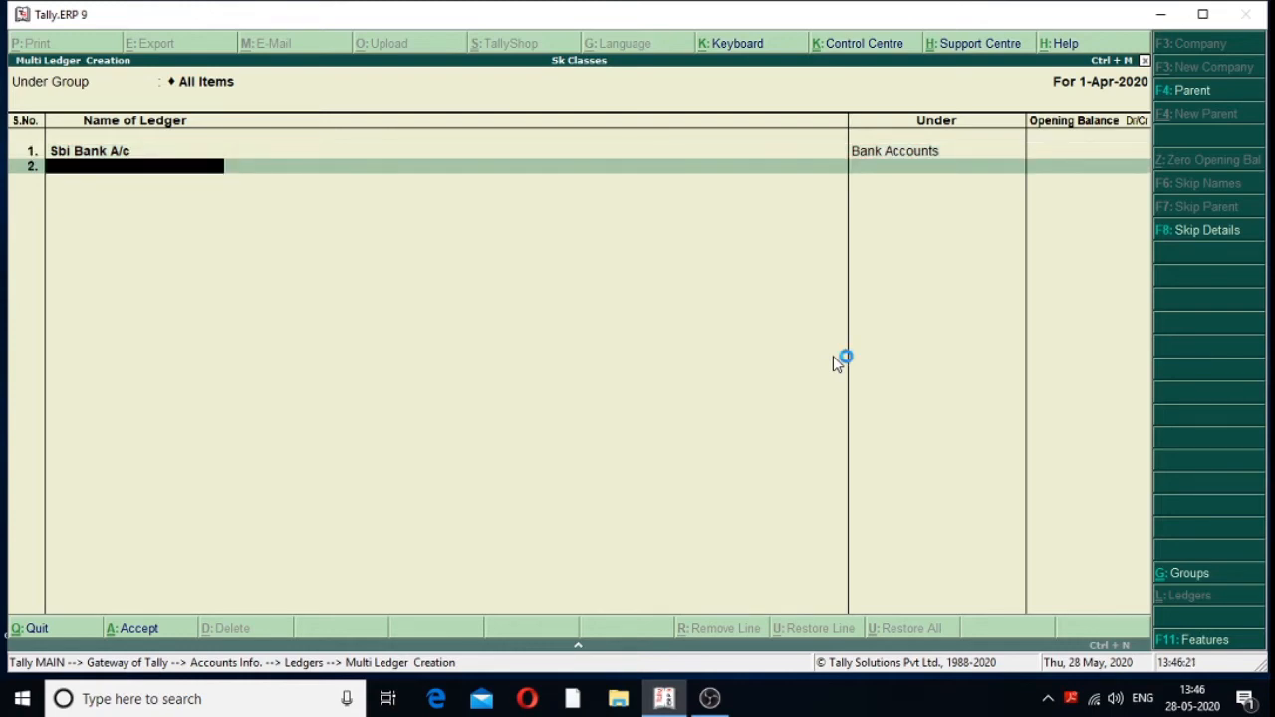
Step: Add the ledger Car under Fixed Assets, leaving its opening balance blank
{"action": "type", "text": "Car"}
{"action": "key", "text": "Return"}
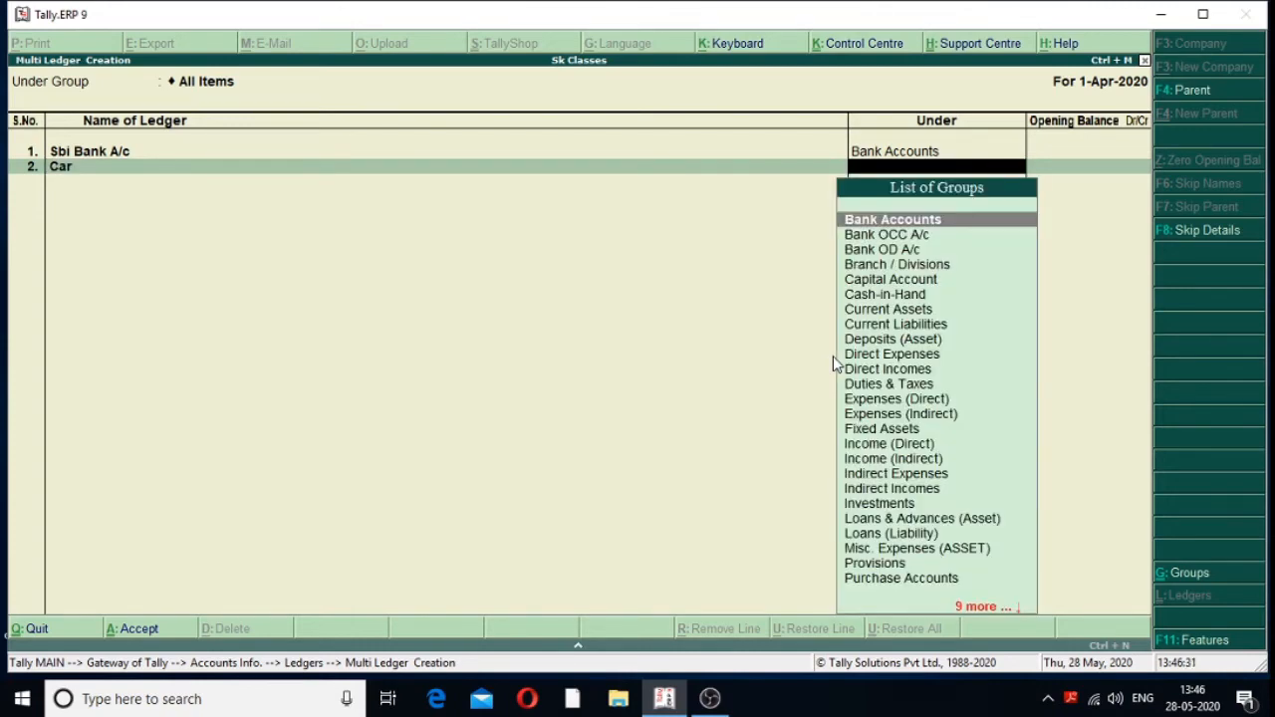
{"action": "type", "text": "Fi"}
{"action": "key", "text": "Return"}
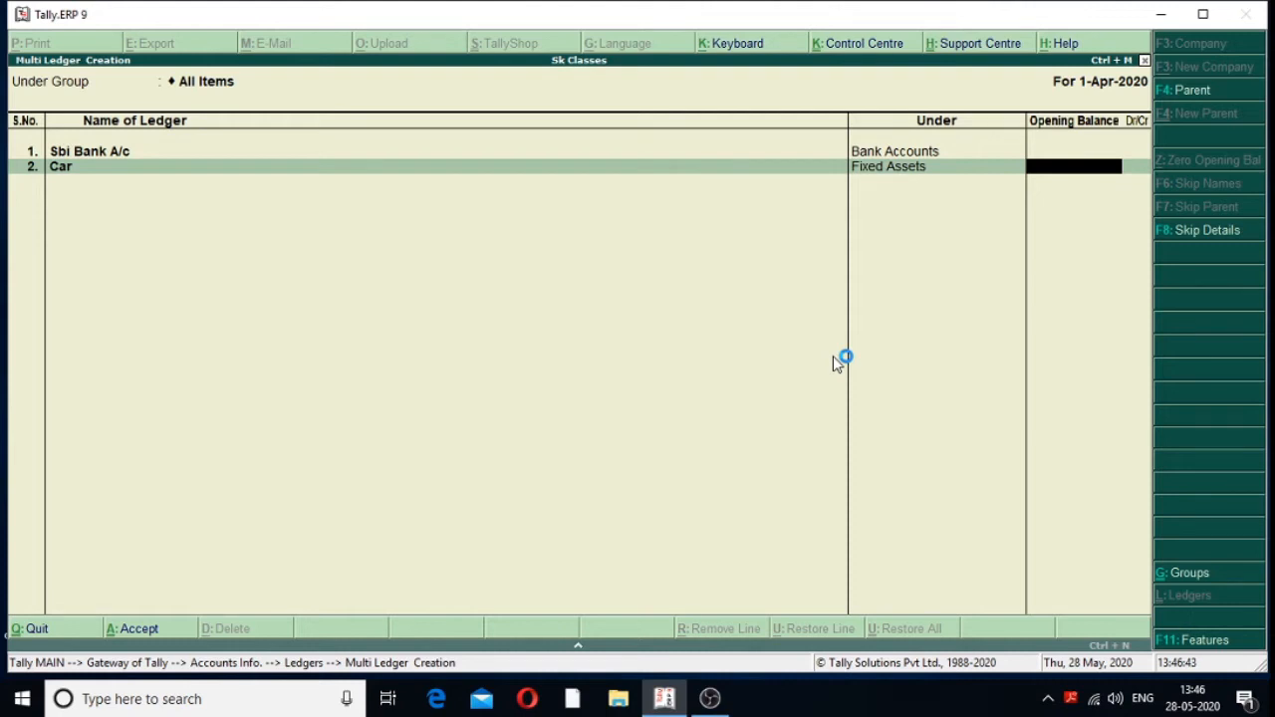
{"action": "key", "text": "Return"}
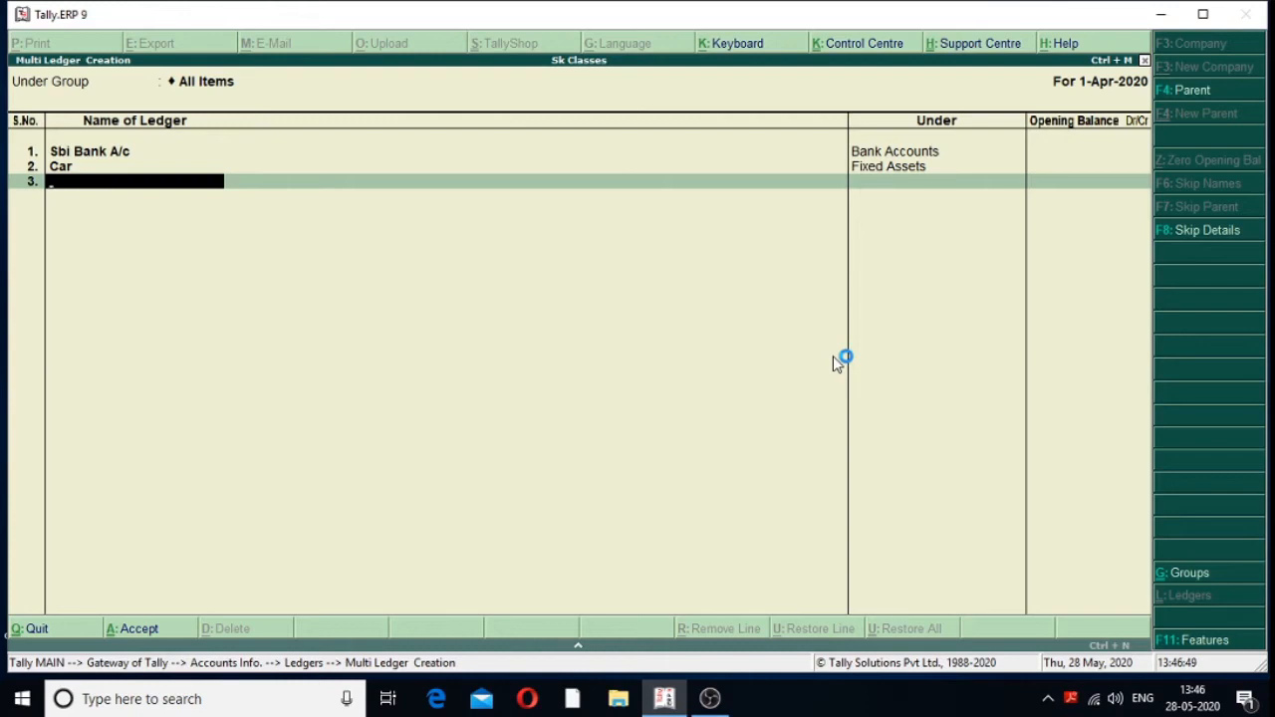
Step: Add the ledger Sundry Creditors under the Sundry Creditors group, leaving its opening balance blank
{"action": "type", "text": "Sundry Credi"}
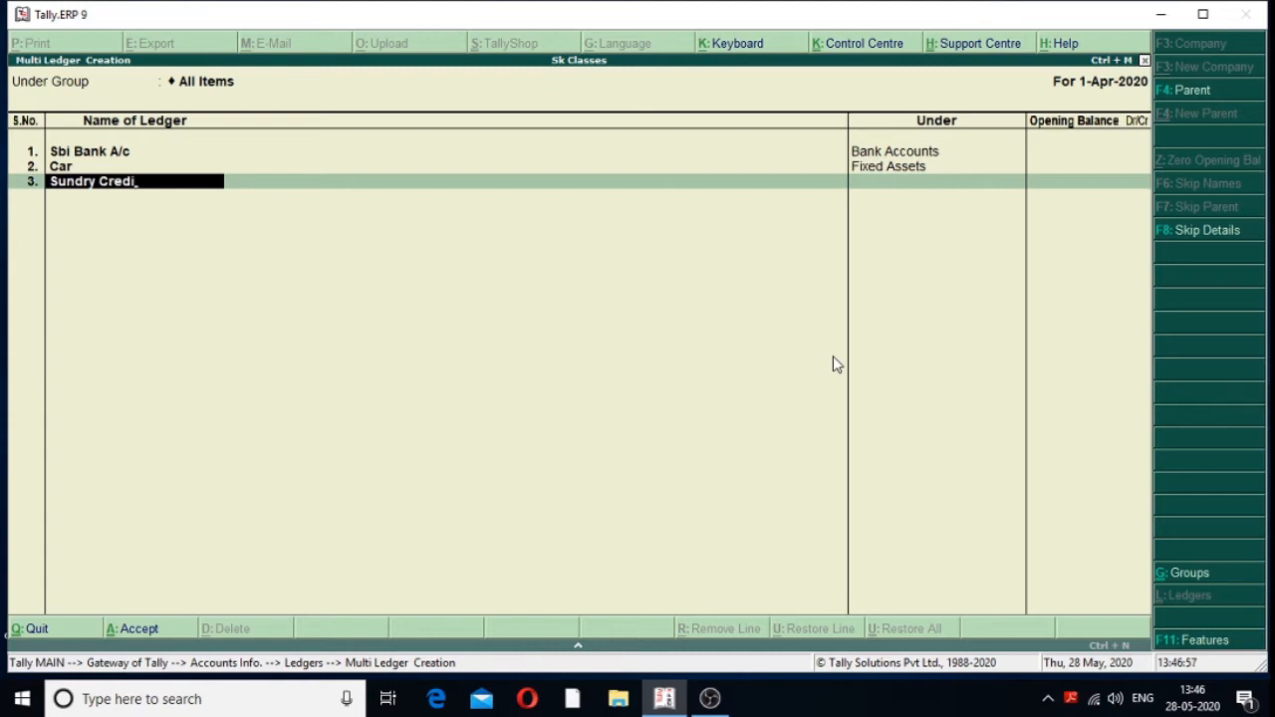
{"action": "type", "text": "tors"}
{"action": "key", "text": "Return"}
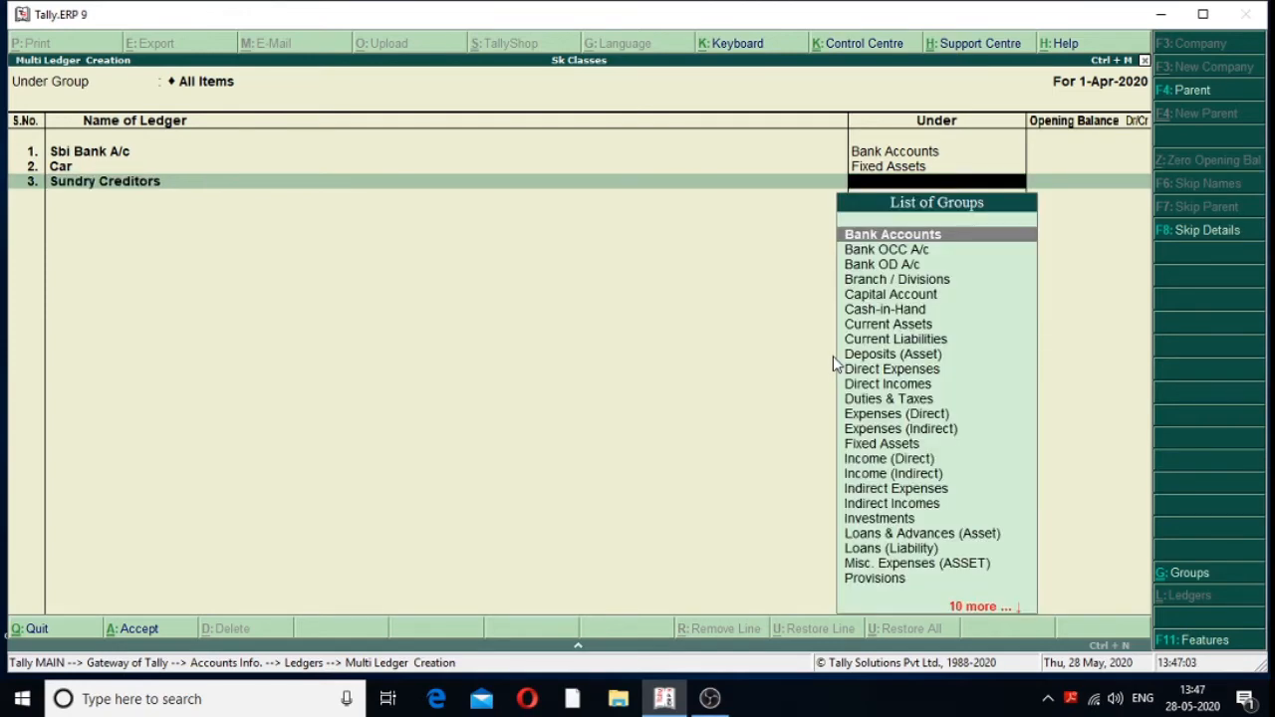
{"action": "type", "text": "Sun"}
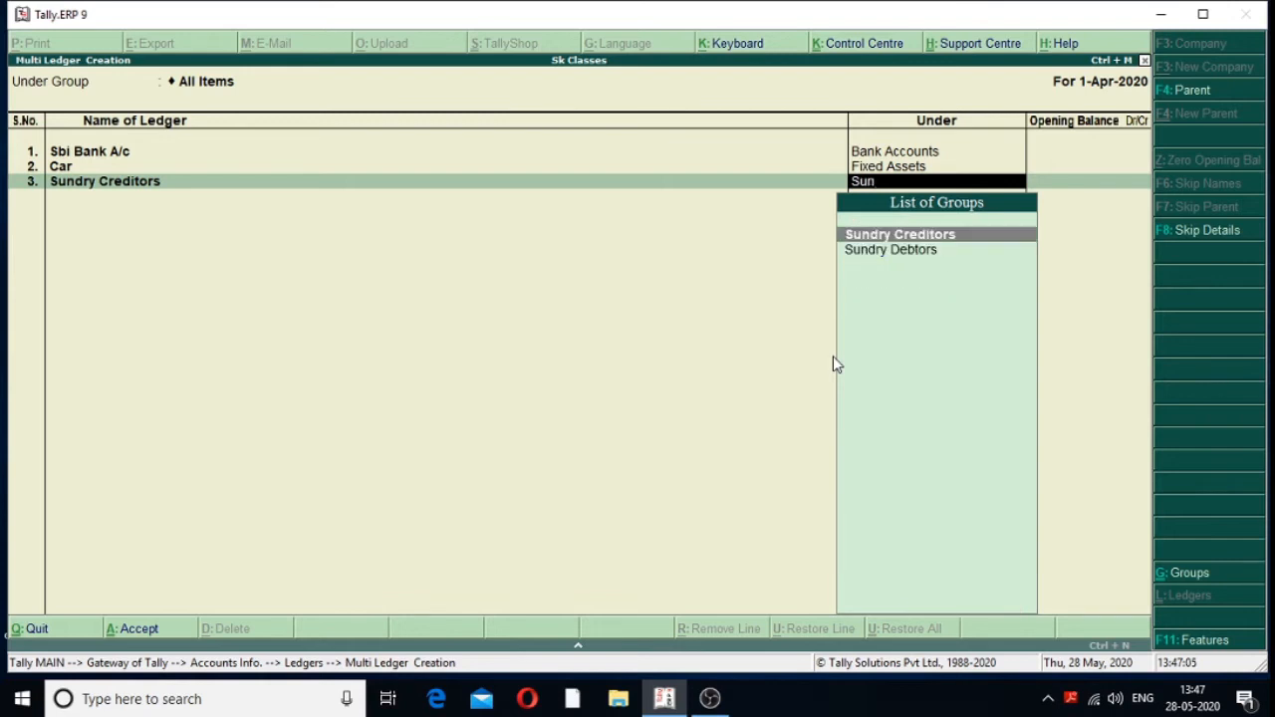
{"action": "key", "text": "Return"}
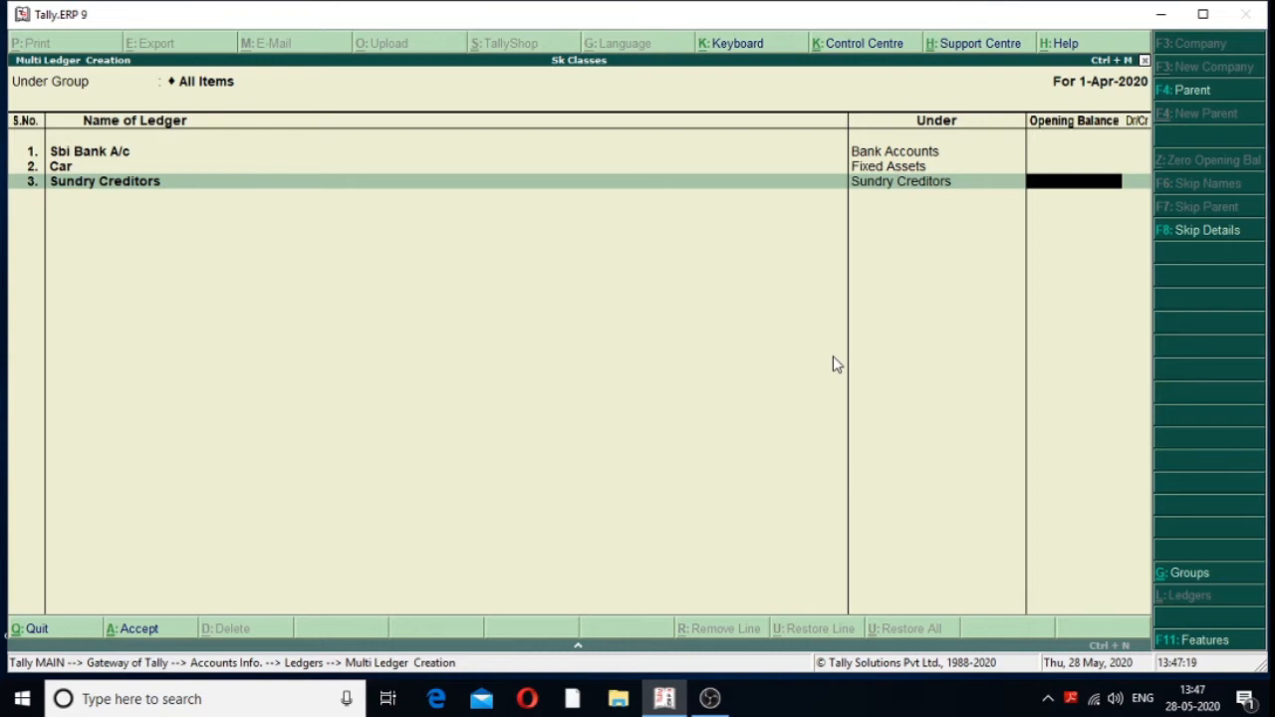
{"action": "key", "text": "Return"}
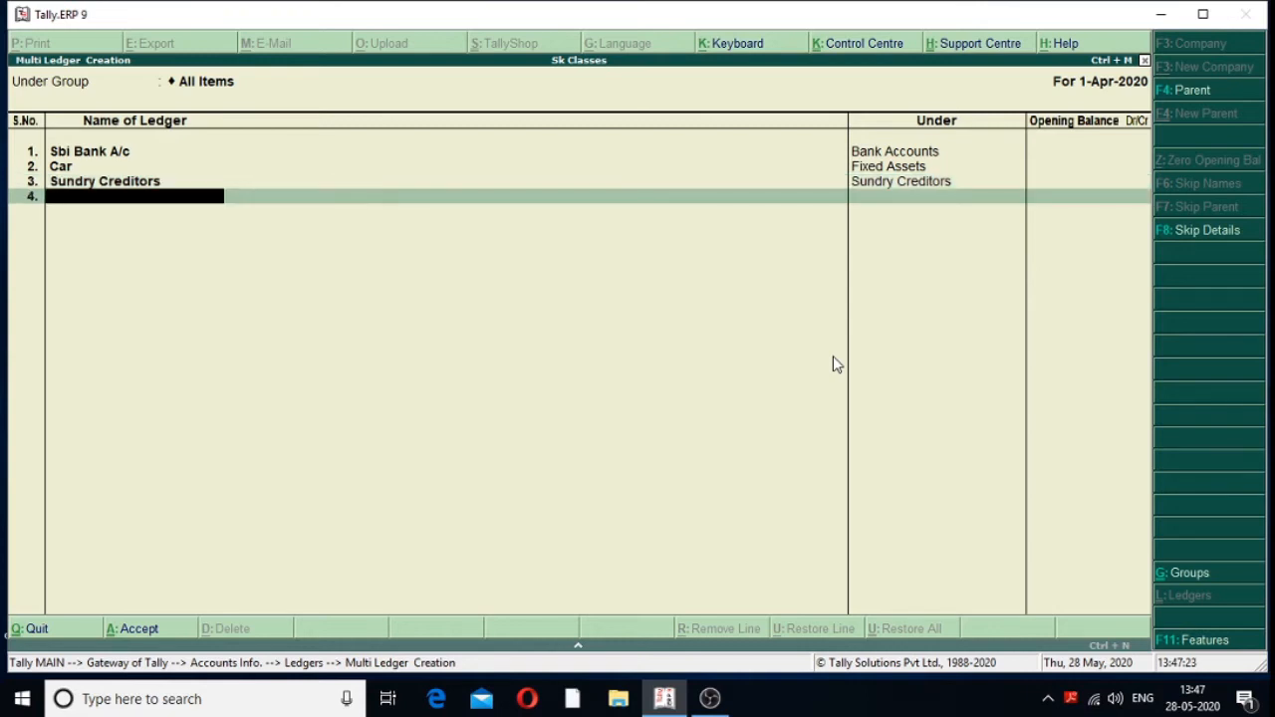
Step: Add the ledger Sundry Debtors under the Sundry Debtors group, leaving its opening balance blank
{"action": "type", "text": "Sundry Debtors"}
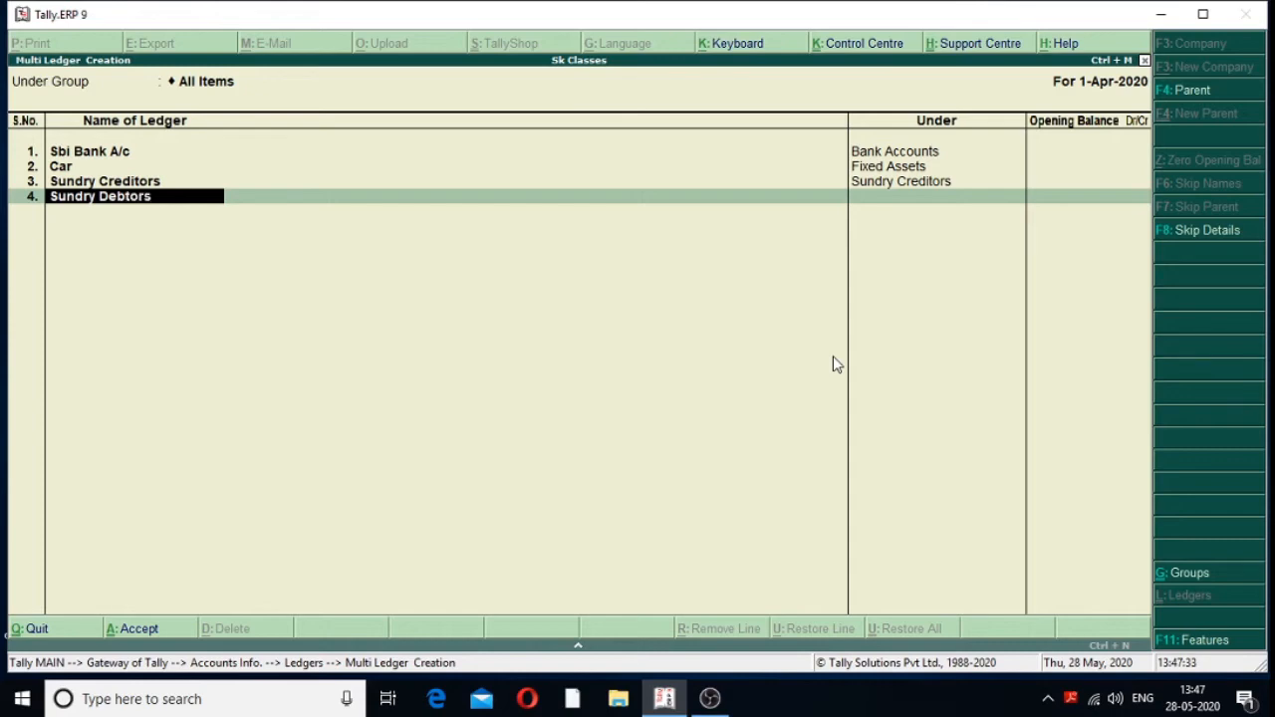
{"action": "key", "text": "Return"}
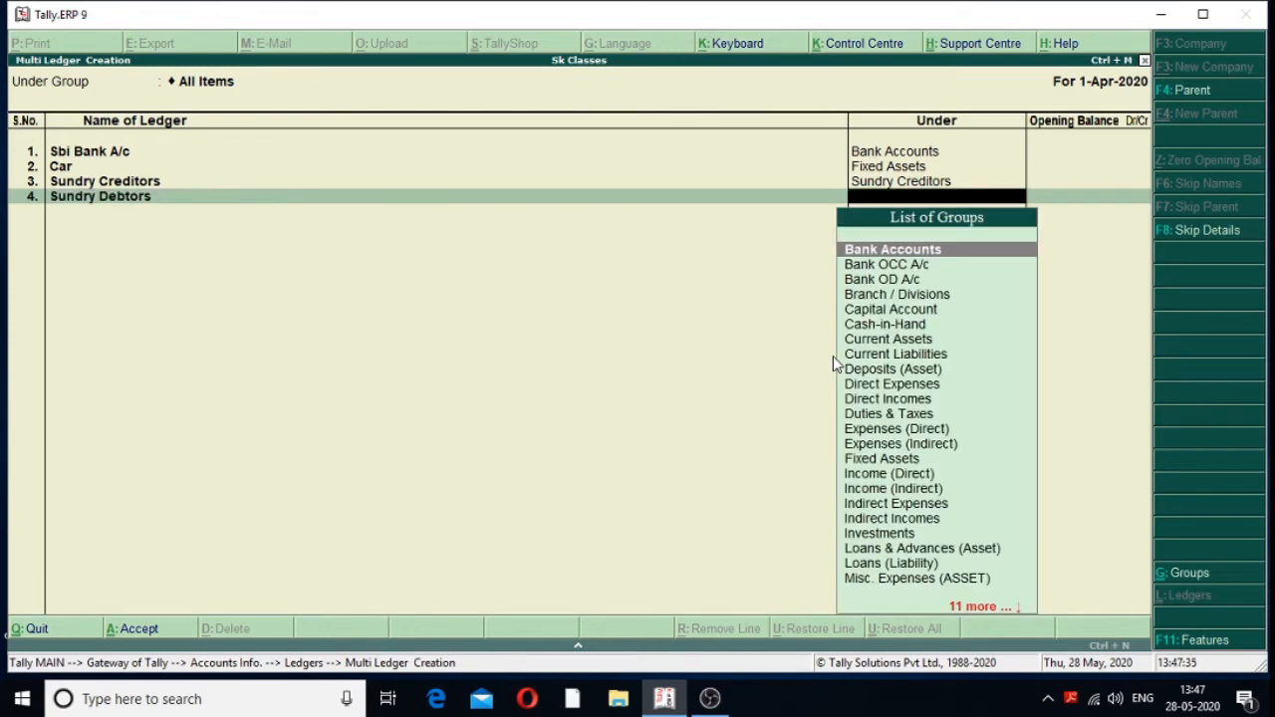
{"action": "type", "text": "Sun"}
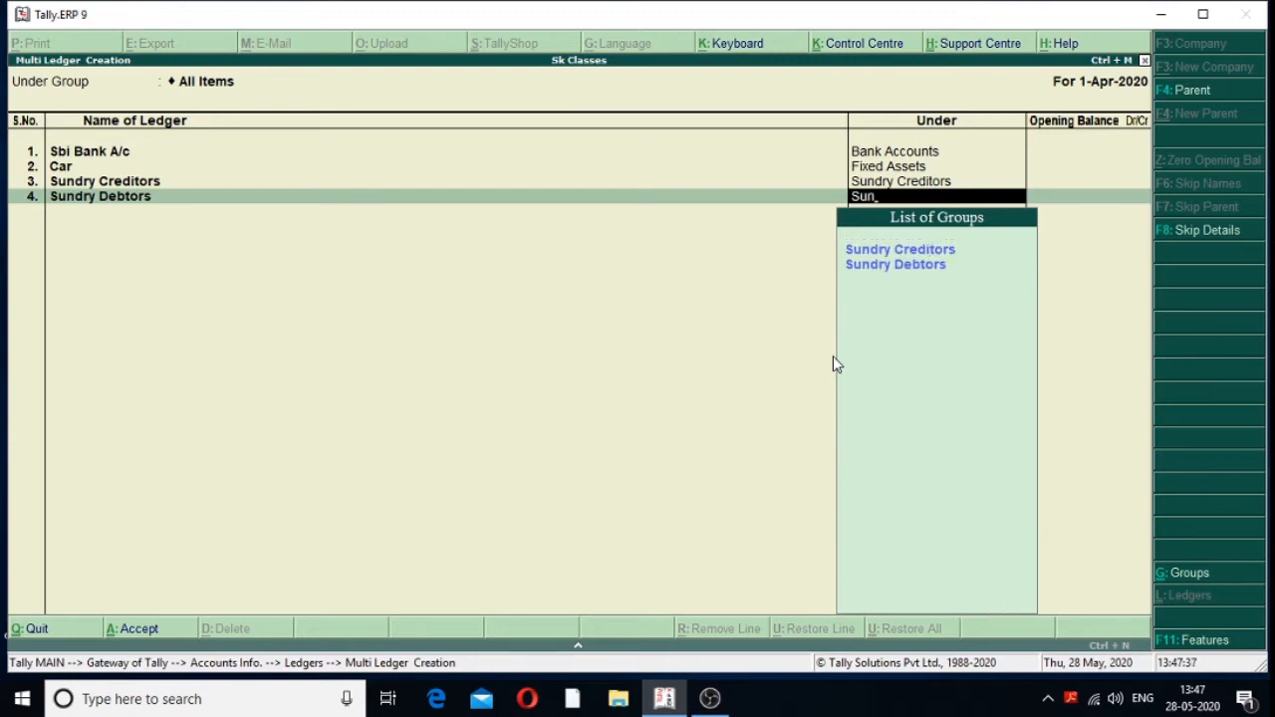
{"action": "key", "text": "Down"}
{"action": "key", "text": "Return"}
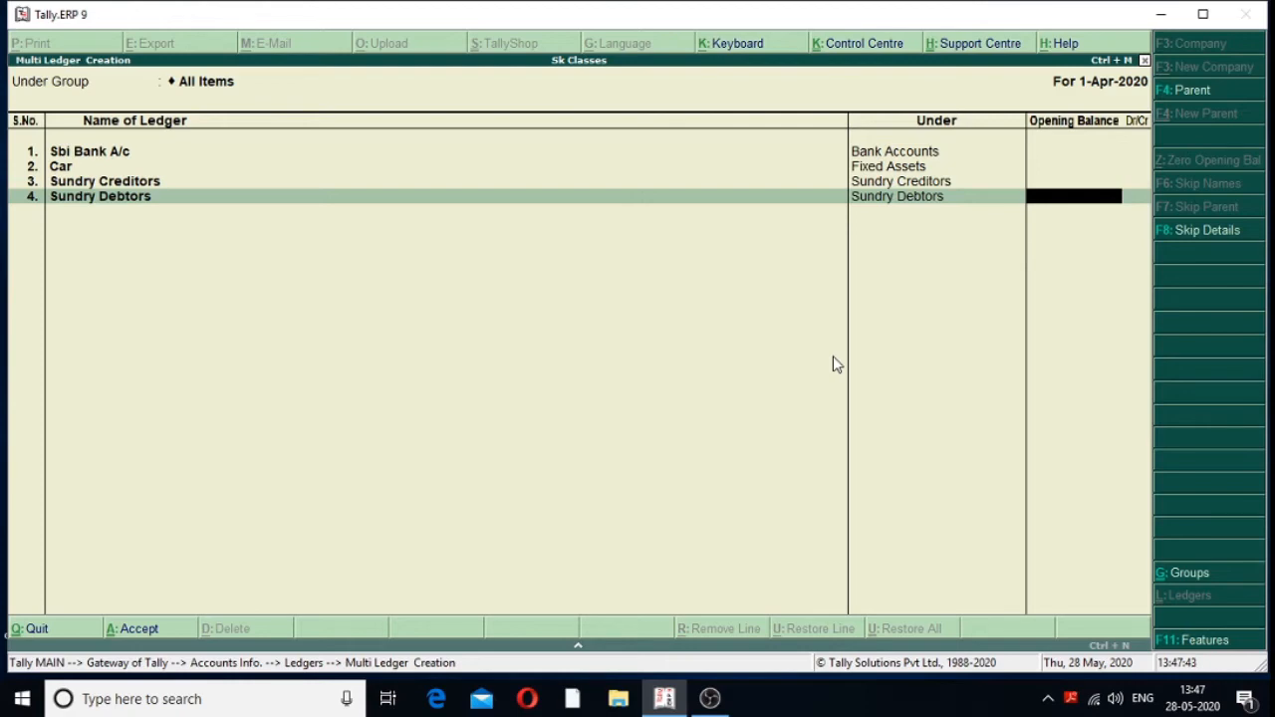
{"action": "key", "text": "Return"}
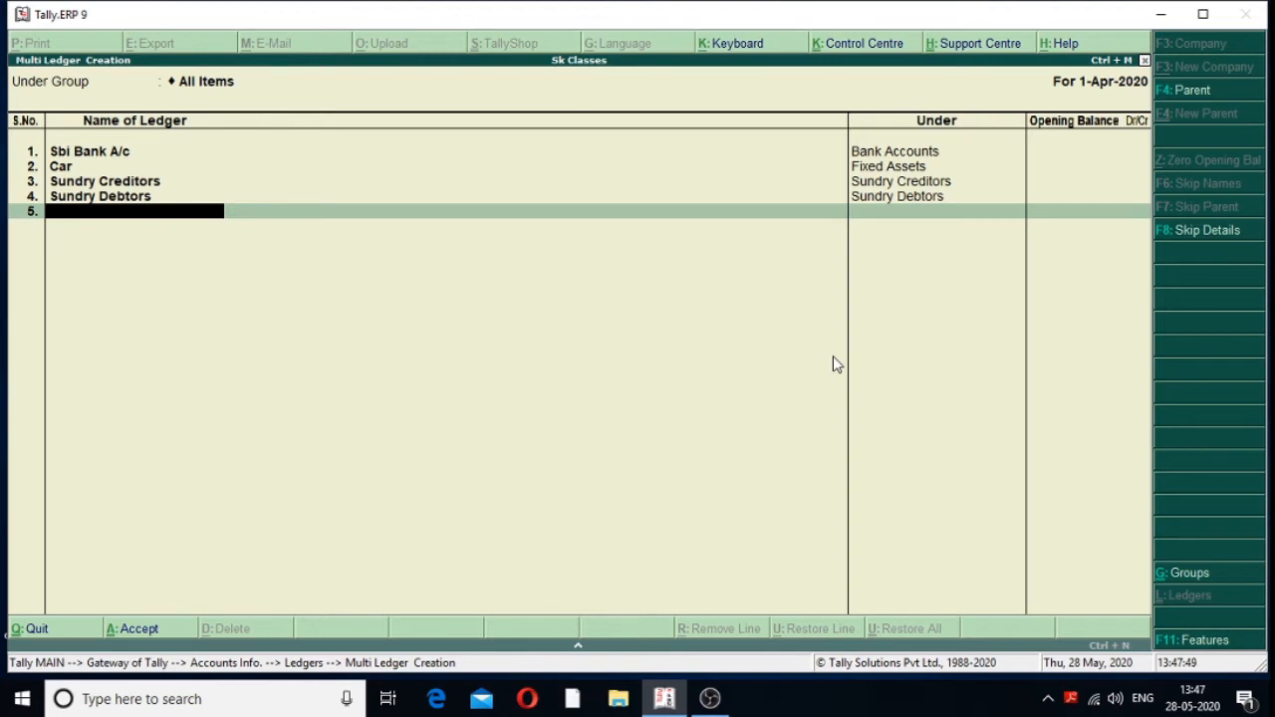
Step: Add the ledger Capital under Capital Account, leaving its opening balance blank
{"action": "type", "text": "Capital"}
{"action": "key", "text": "Return"}
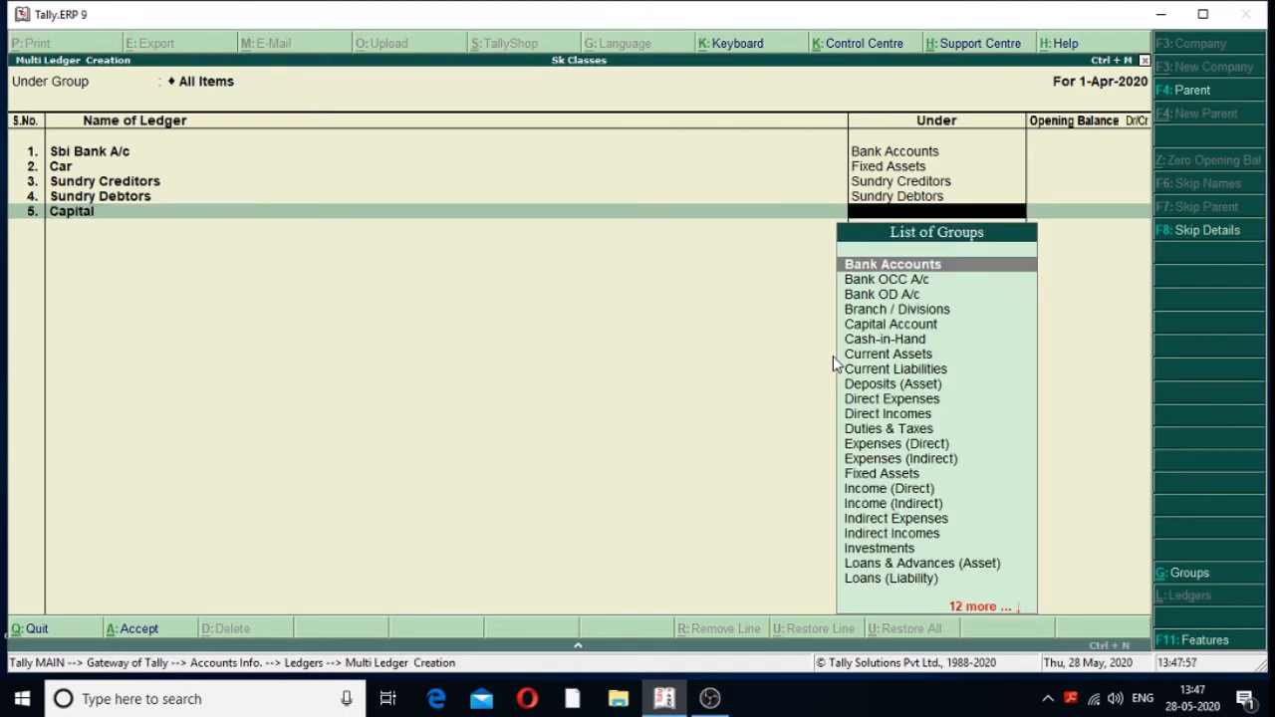
{"action": "type", "text": "Ca"}
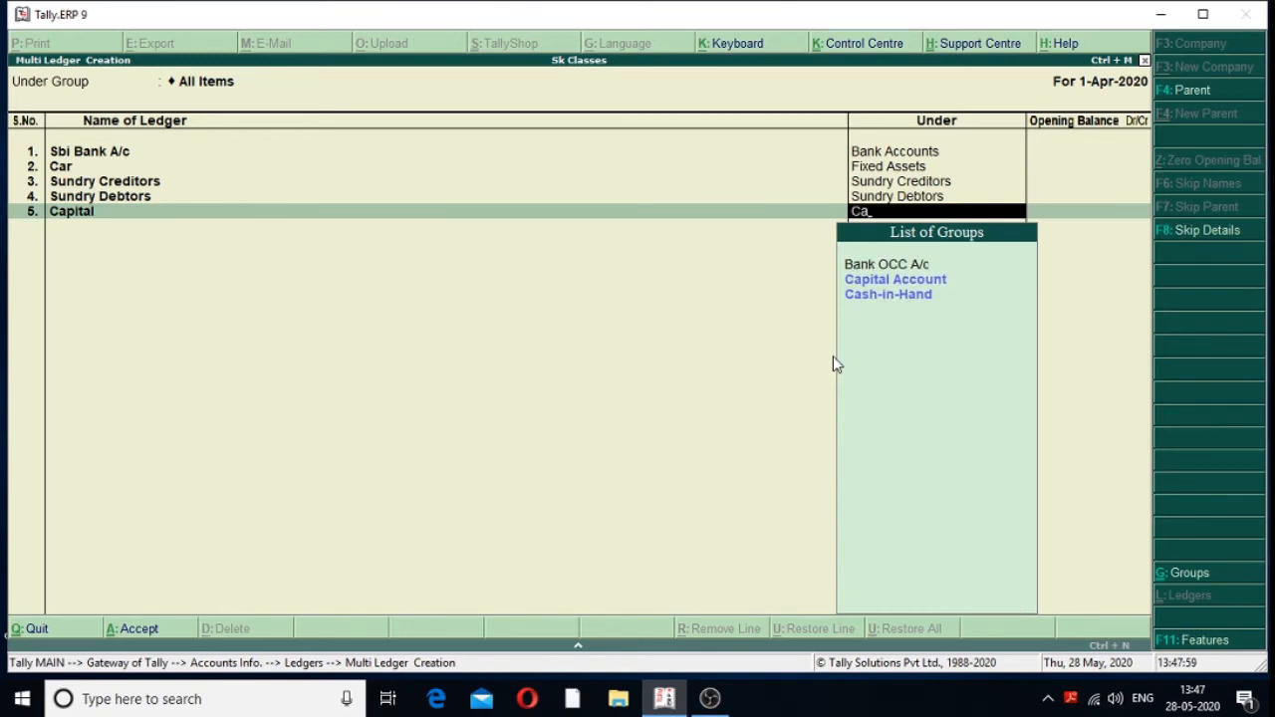
{"action": "key", "text": "Down"}
{"action": "key", "text": "Up"}
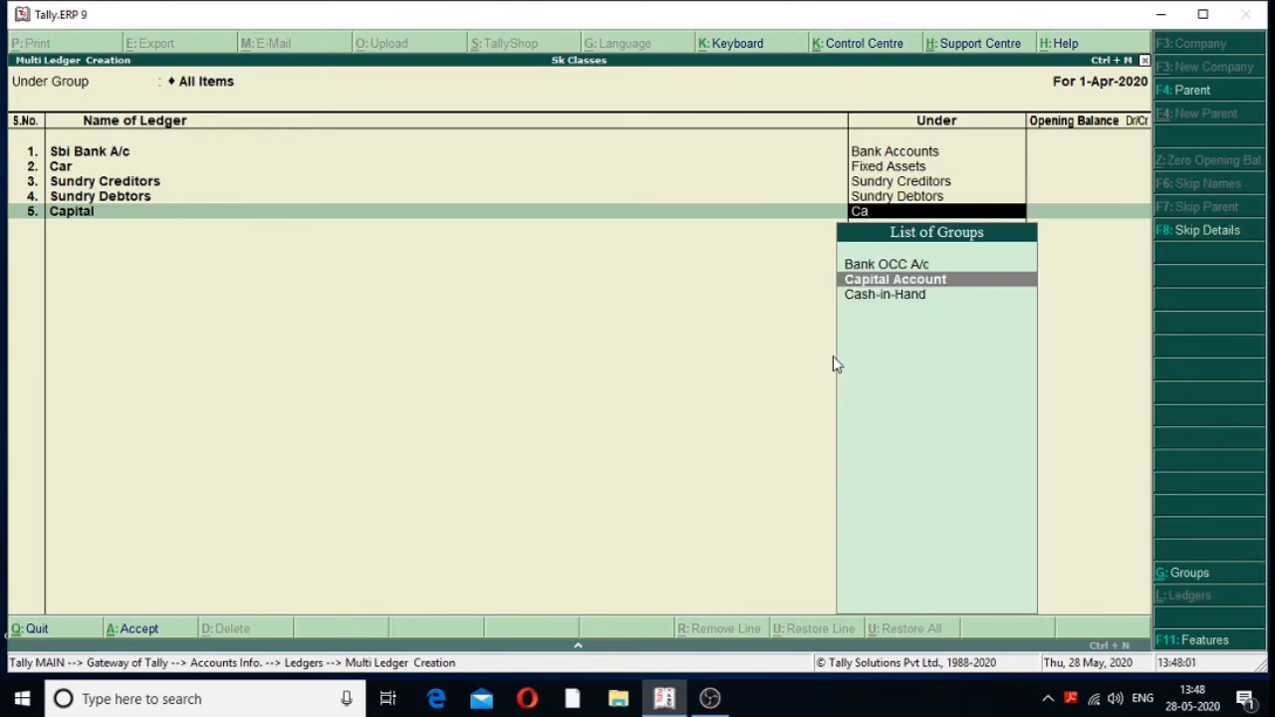
{"action": "key", "text": "Return"}
{"action": "key", "text": "Return"}
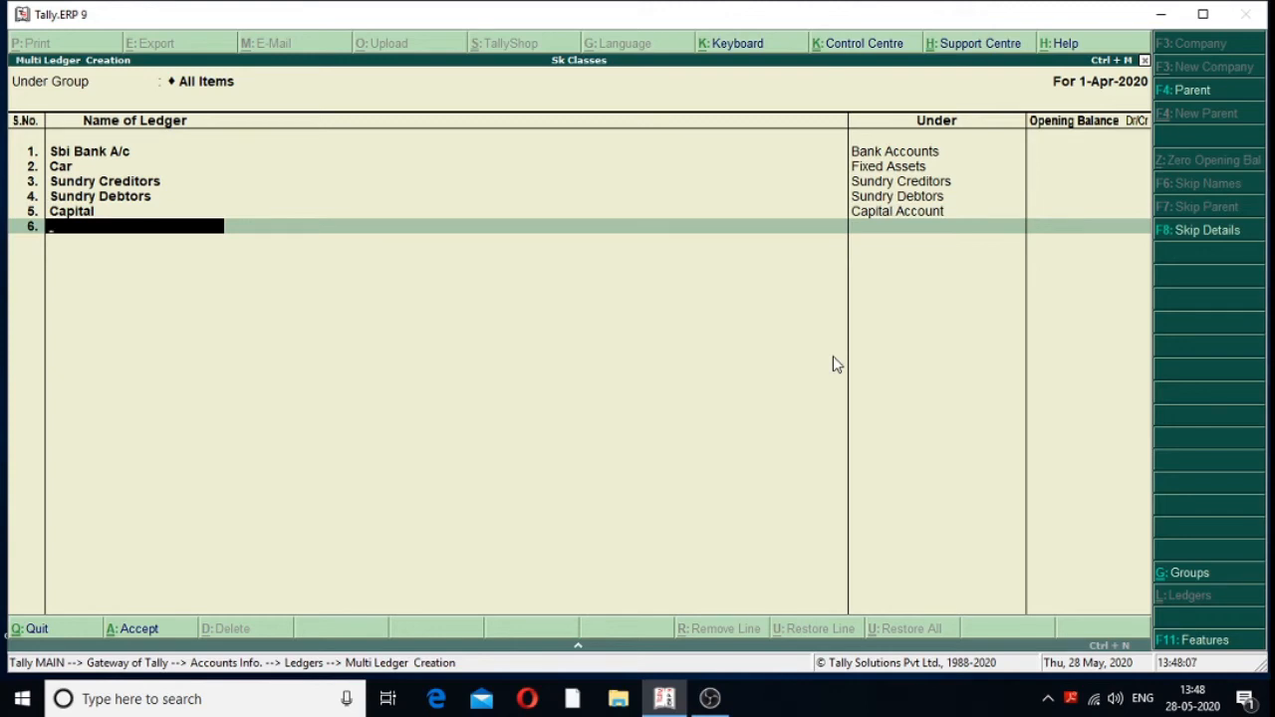
Step: Add the ledger Wages under Indirect Expenses, leaving its opening balance blank
{"action": "type", "text": "Wages"}
{"action": "key", "text": "Return"}
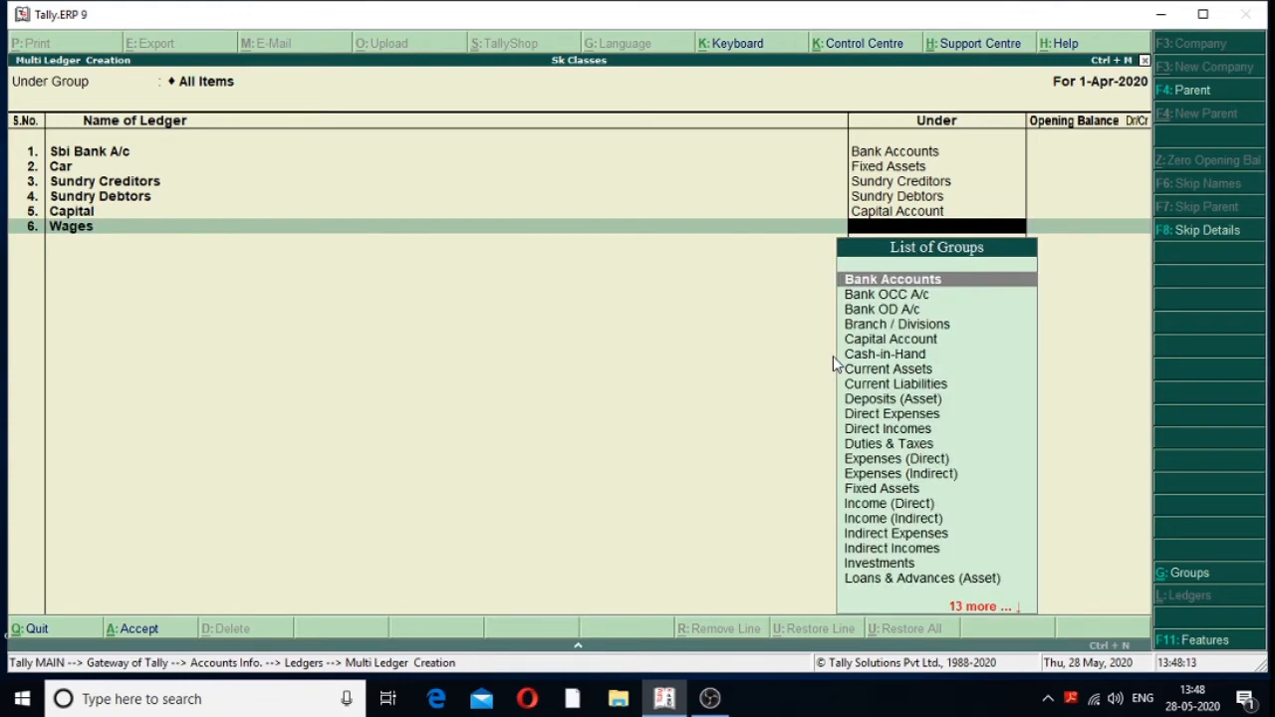
{"action": "type", "text": "in"}
{"action": "key", "text": "Down"}
{"action": "key", "text": "Down"}
{"action": "key", "text": "Down"}
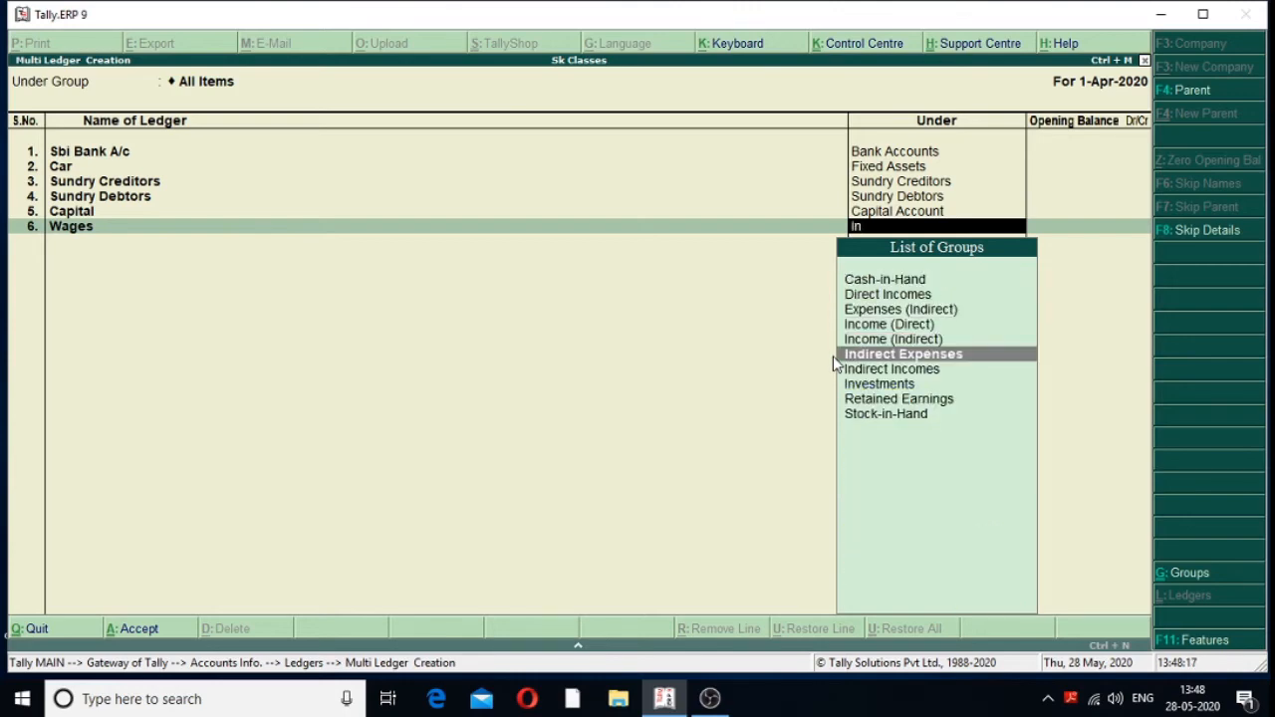
{"action": "key", "text": "Return"}
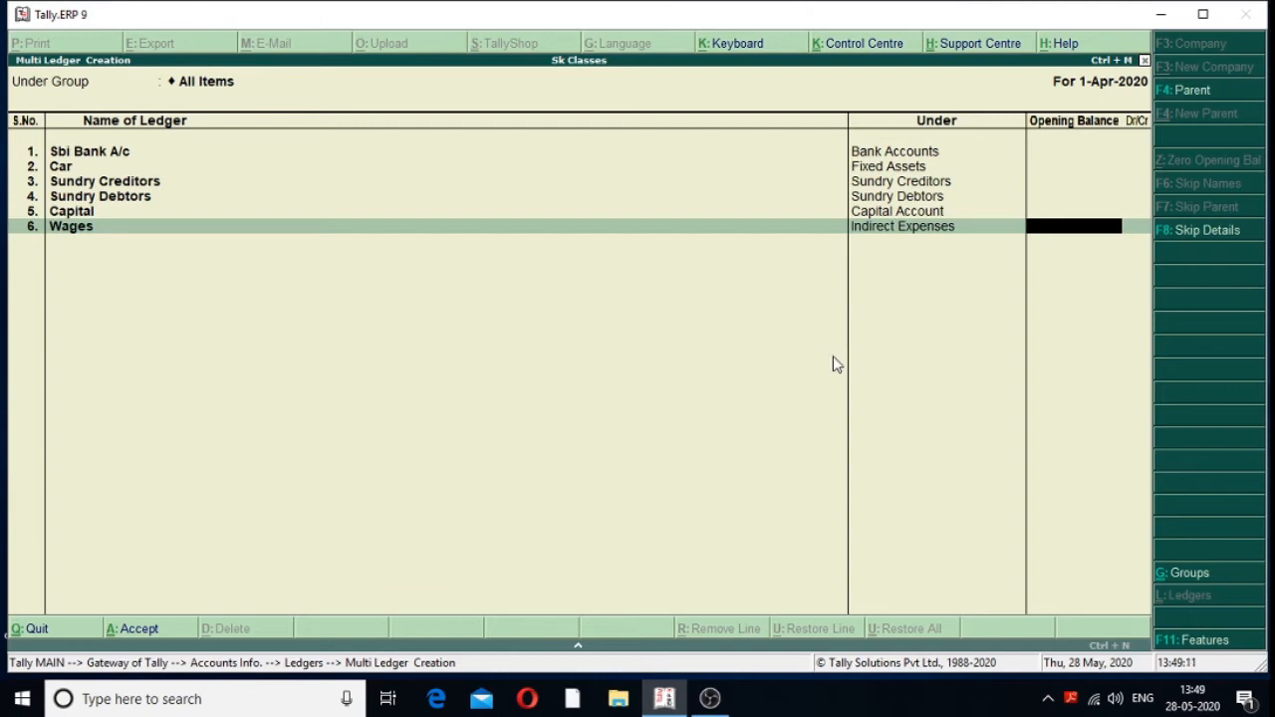
{"action": "key", "text": "Return"}
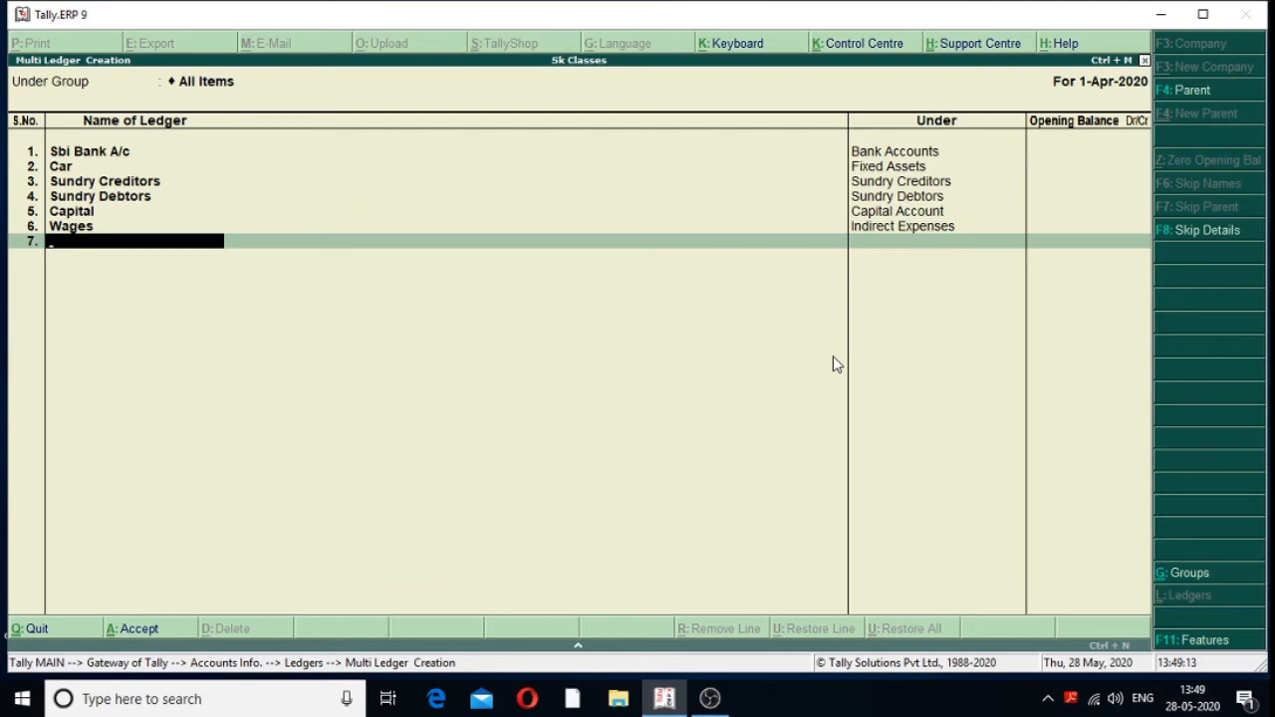
Step: Add the ledger Discount under Indirect Incomes, leaving its opening balance blank
{"action": "type", "text": "Discount"}
{"action": "key", "text": "Return"}
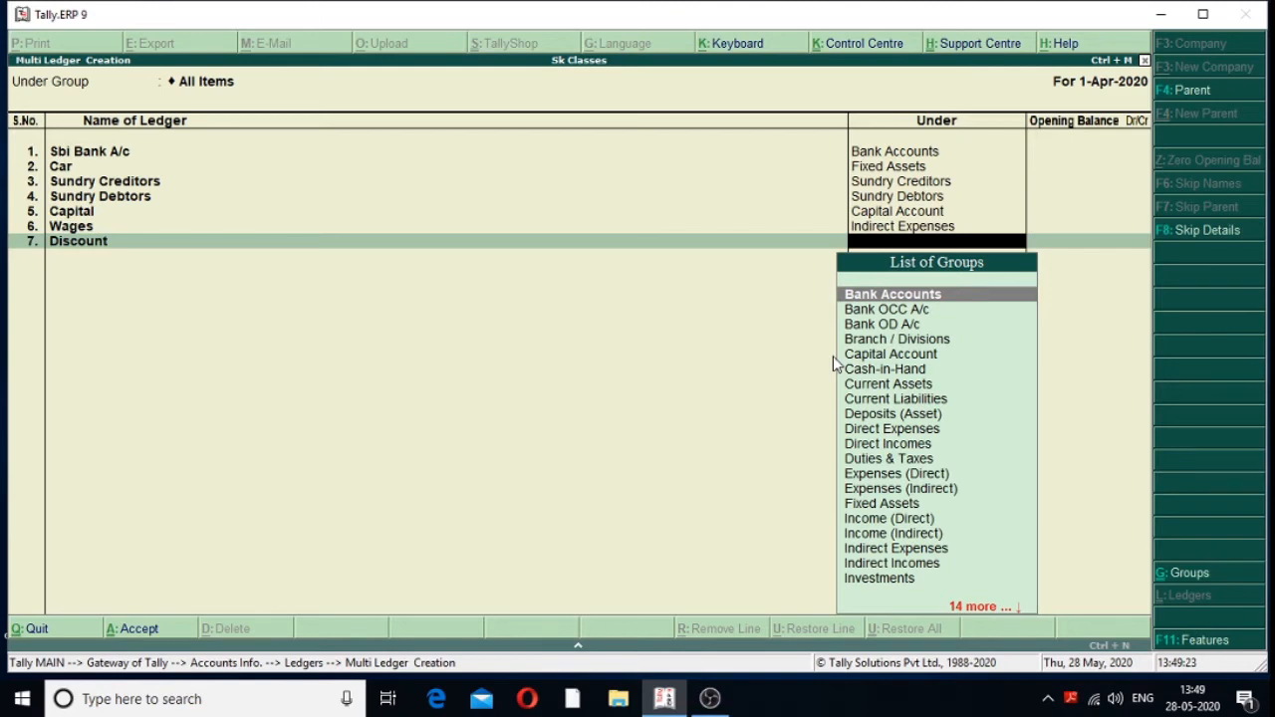
{"action": "type", "text": "In"}
{"action": "key", "text": "Down"}
{"action": "key", "text": "Down"}
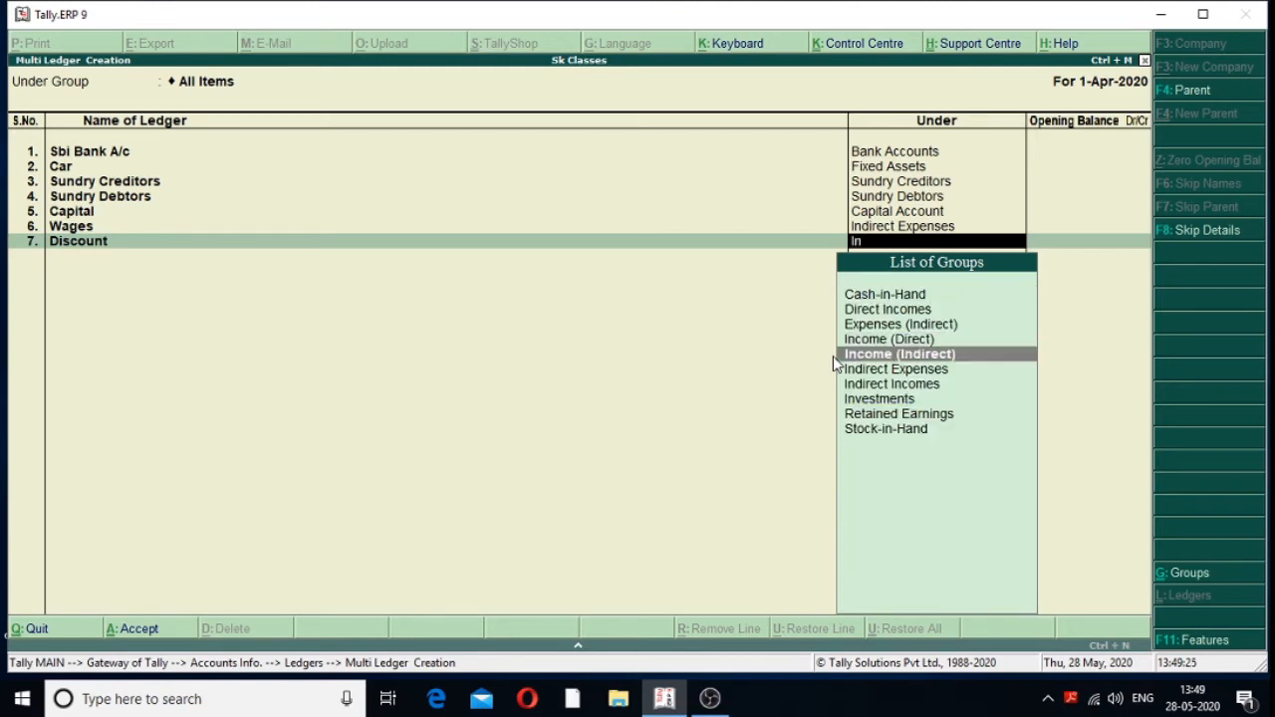
{"action": "key", "text": "Up"}
{"action": "key", "text": "Down"}
{"action": "key", "text": "Down"}
{"action": "key", "text": "Return"}
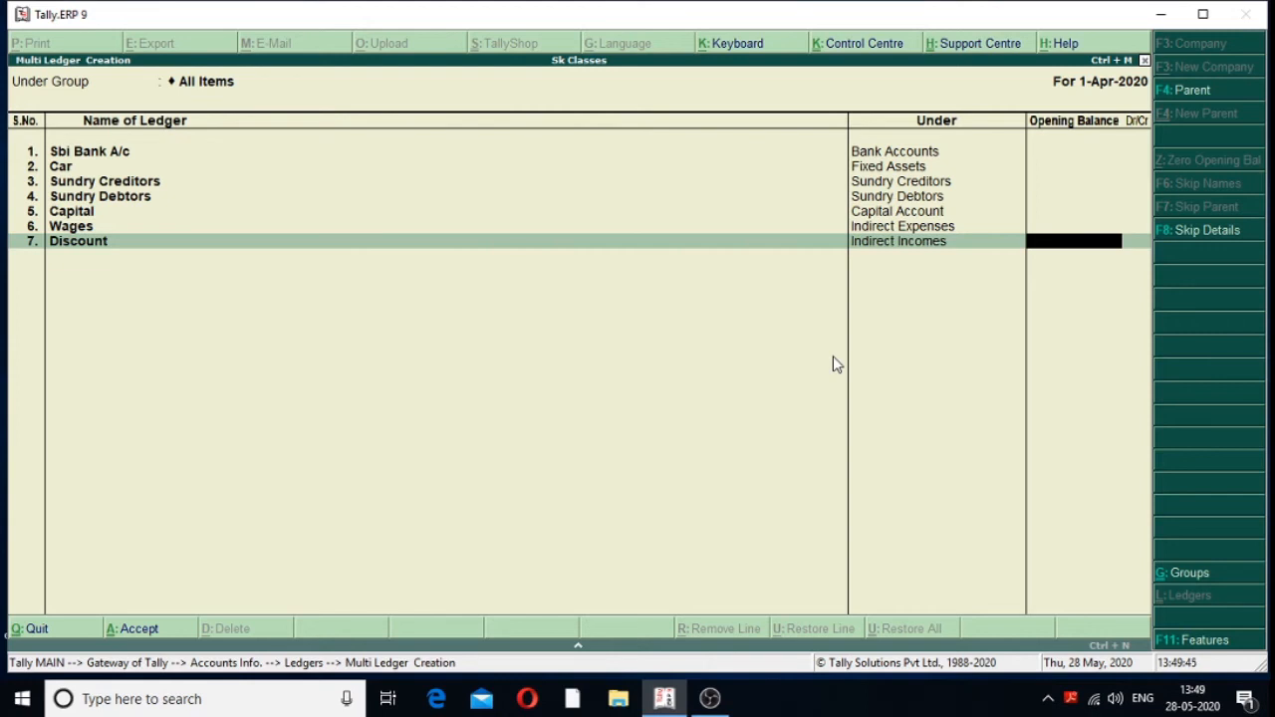
{"action": "key", "text": "Return"}
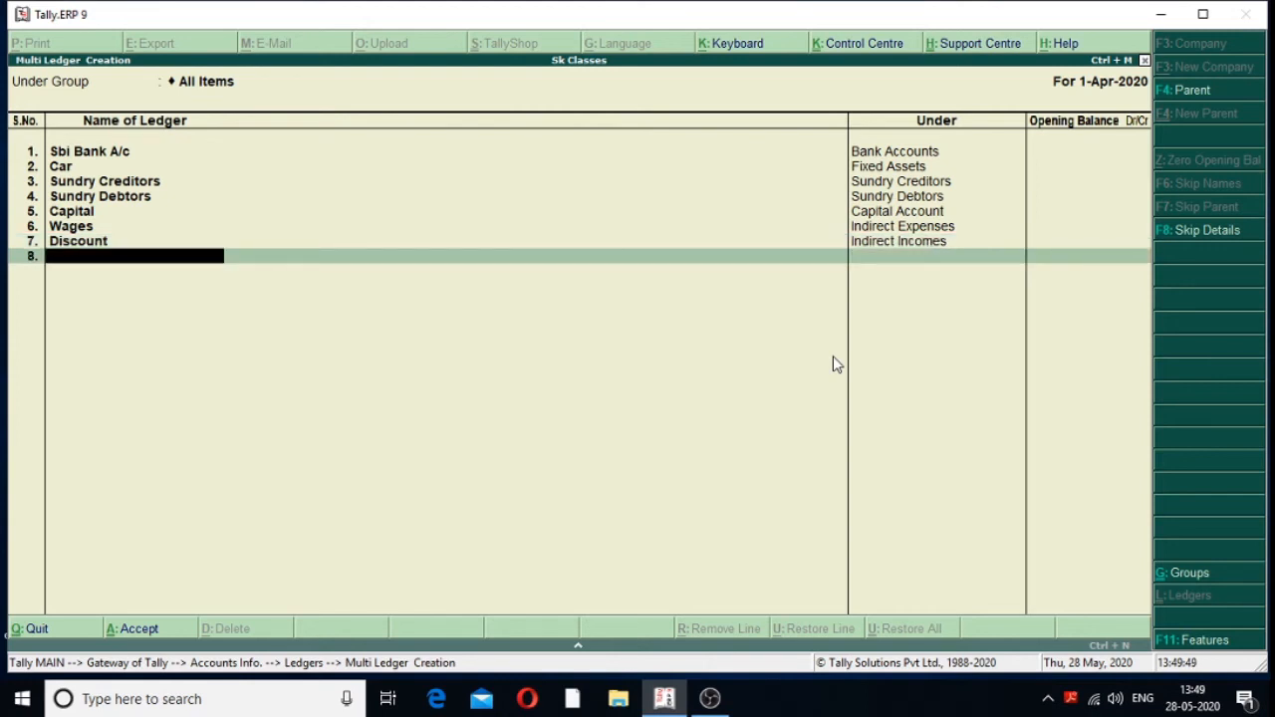
Step: Add the ledger Machinery under Fixed Assets, leaving its opening balance blank
{"action": "type", "text": "Machinery"}
{"action": "key", "text": "Return"}
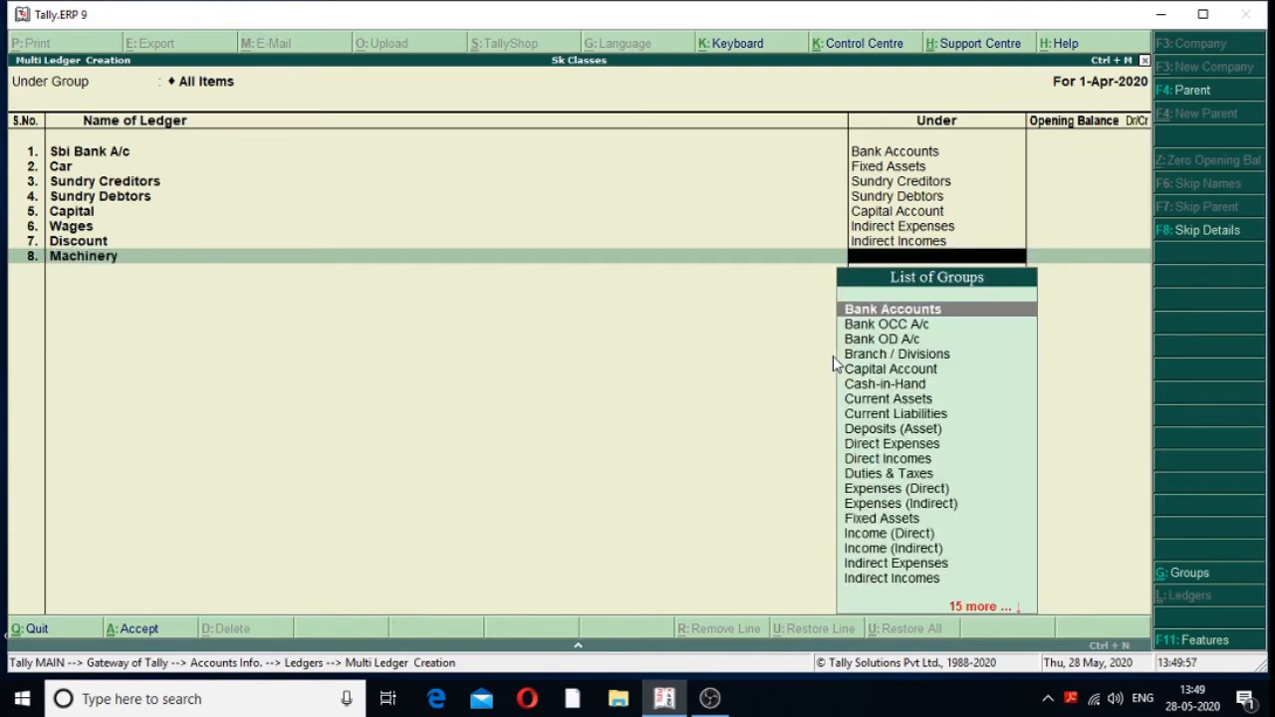
{"action": "type", "text": "F"}
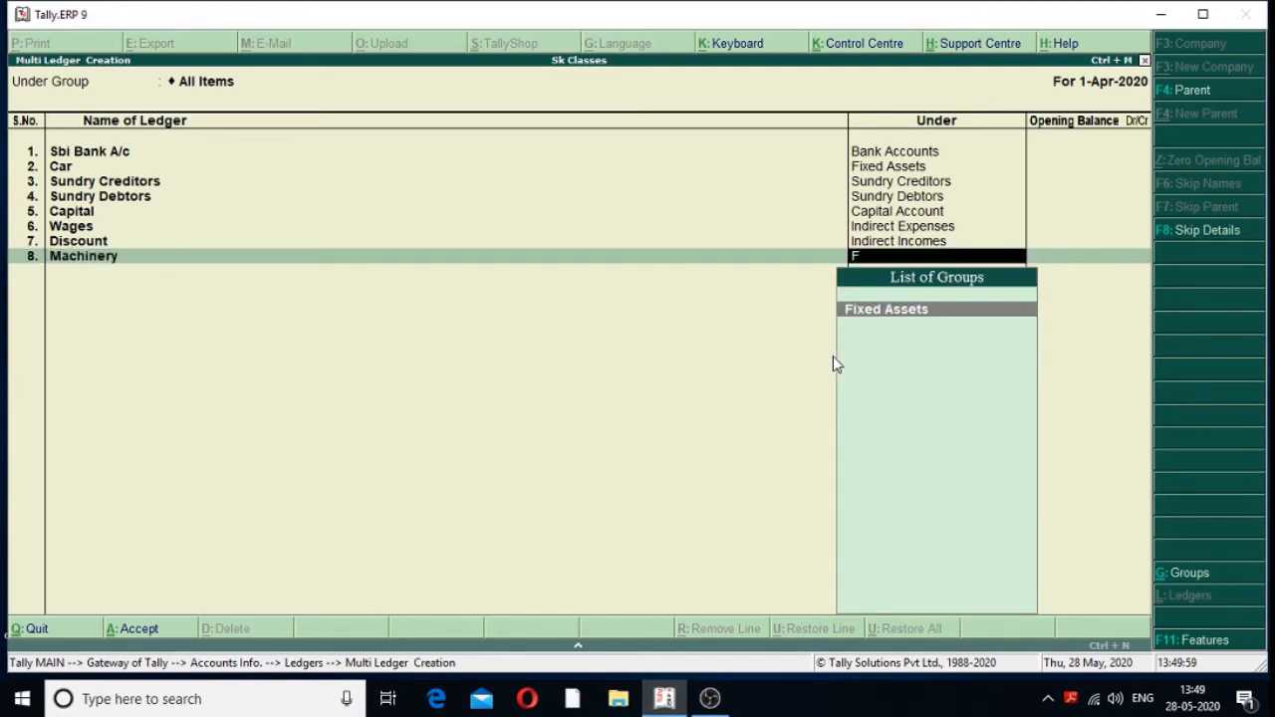
{"action": "type", "text": "i"}
{"action": "key", "text": "Return"}
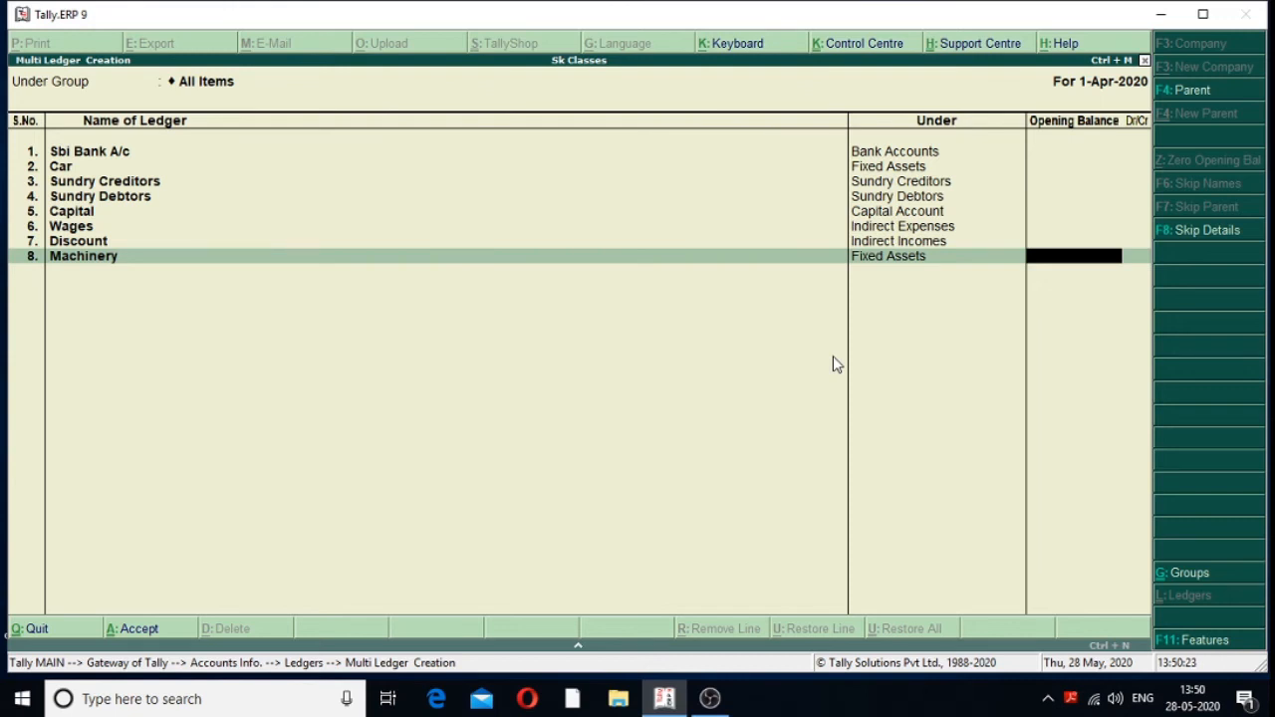
{"action": "key", "text": "Return"}
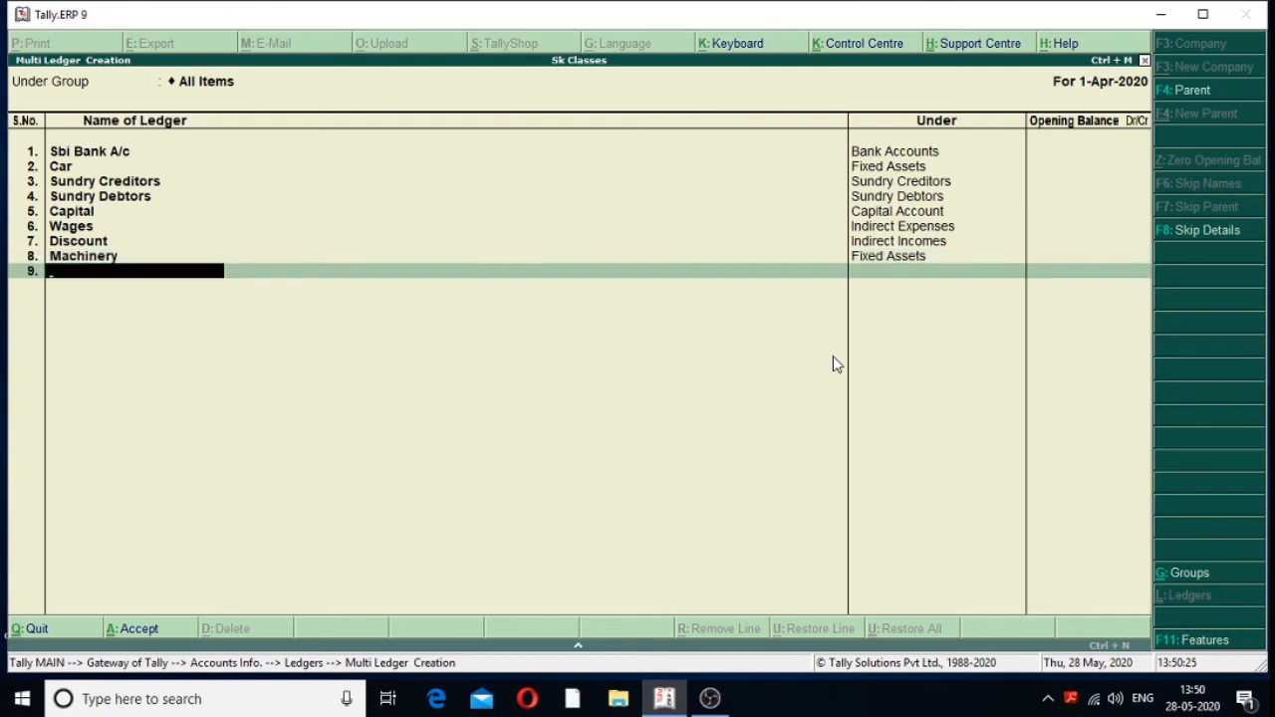
Step: Add the ledger Donation under Indirect Expenses, leaving its opening balance blank
{"action": "type", "text": "Donation"}
{"action": "key", "text": "Return"}
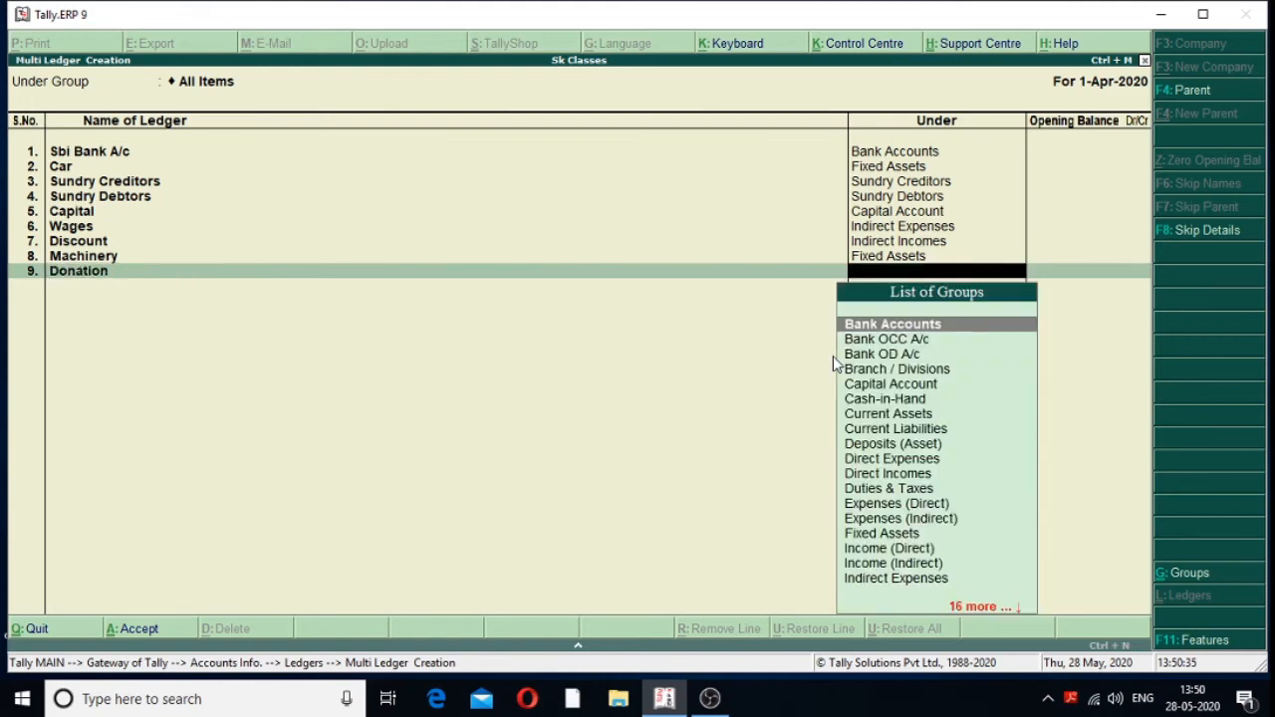
{"action": "type", "text": "In"}
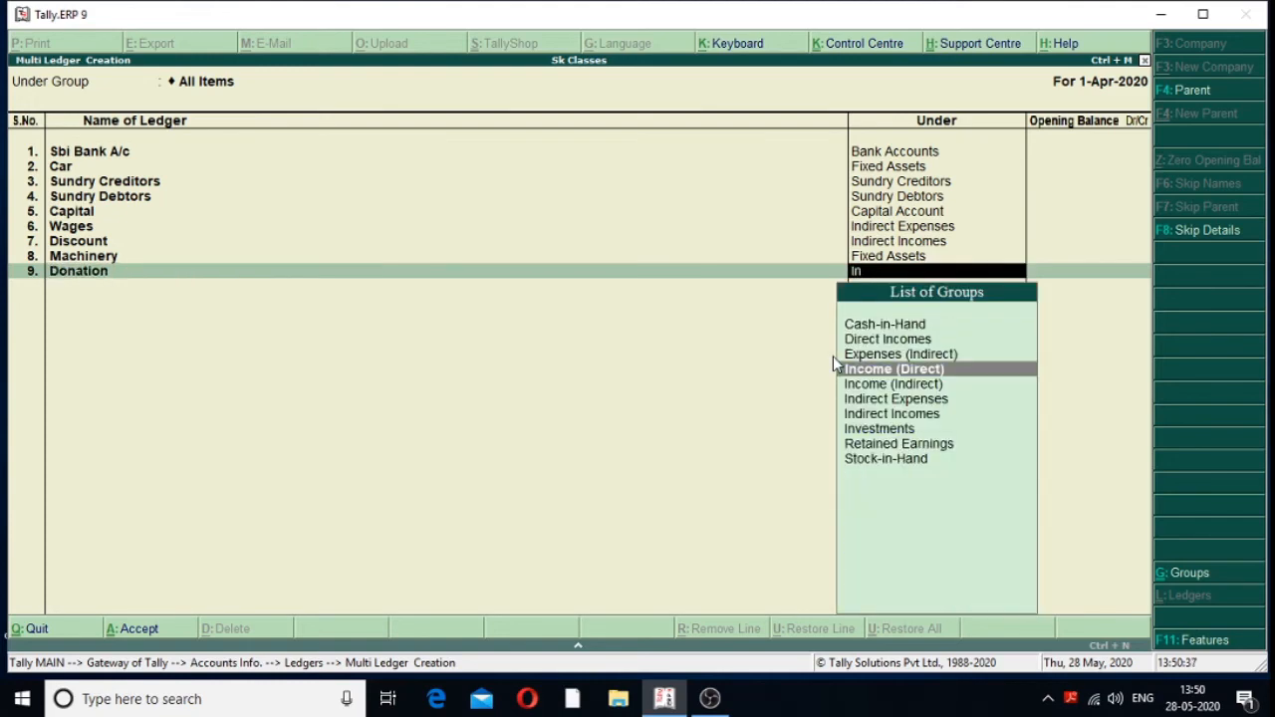
{"action": "key", "text": "Down"}
{"action": "key", "text": "Down"}
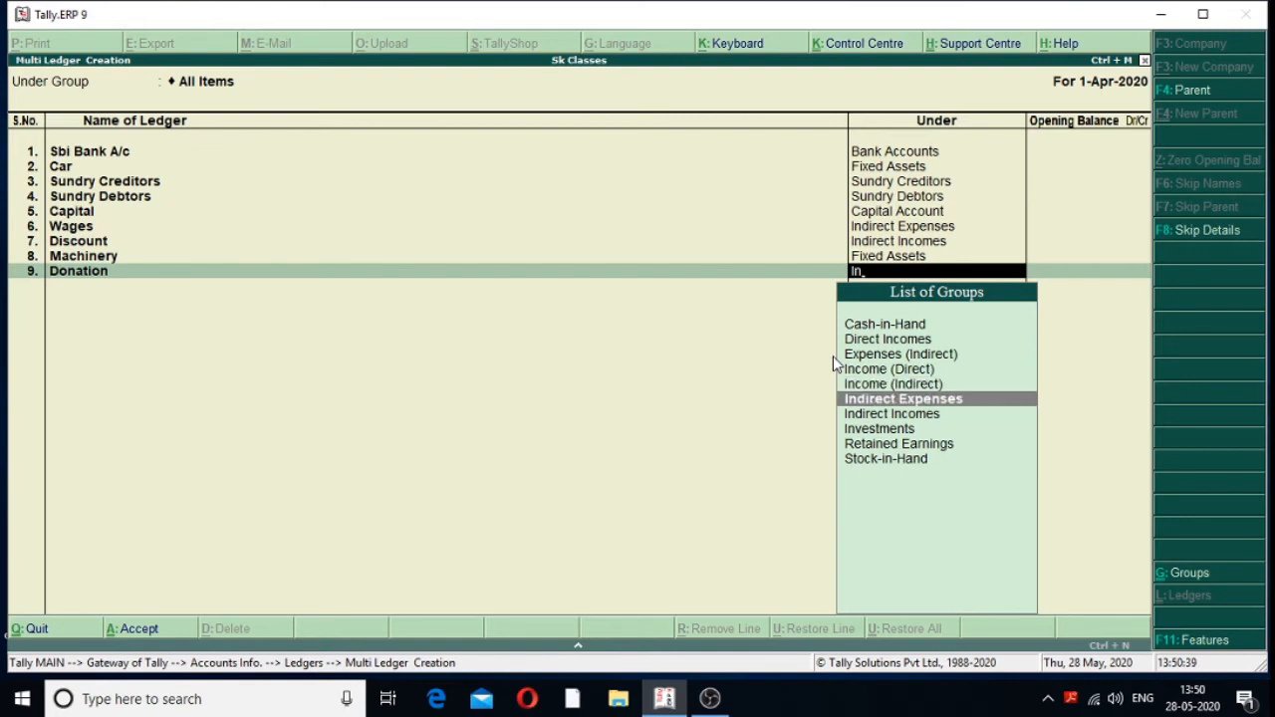
{"action": "key", "text": "Return"}
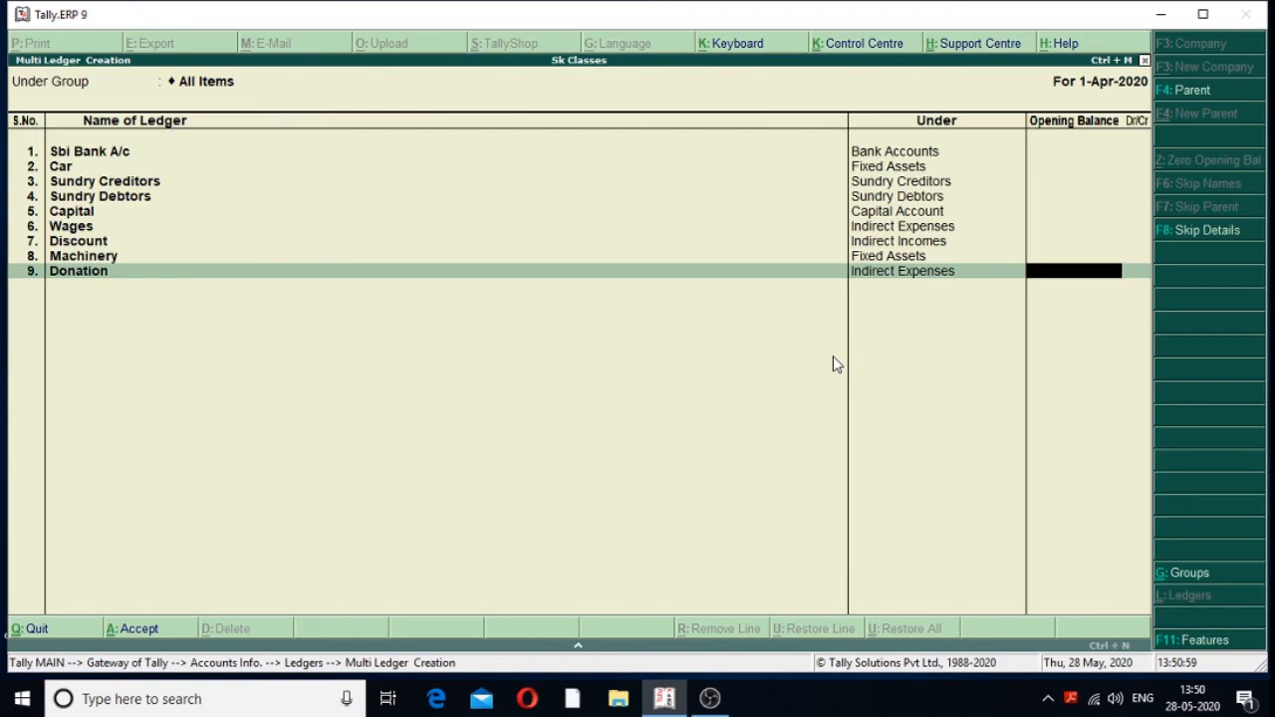
{"action": "key", "text": "Return"}
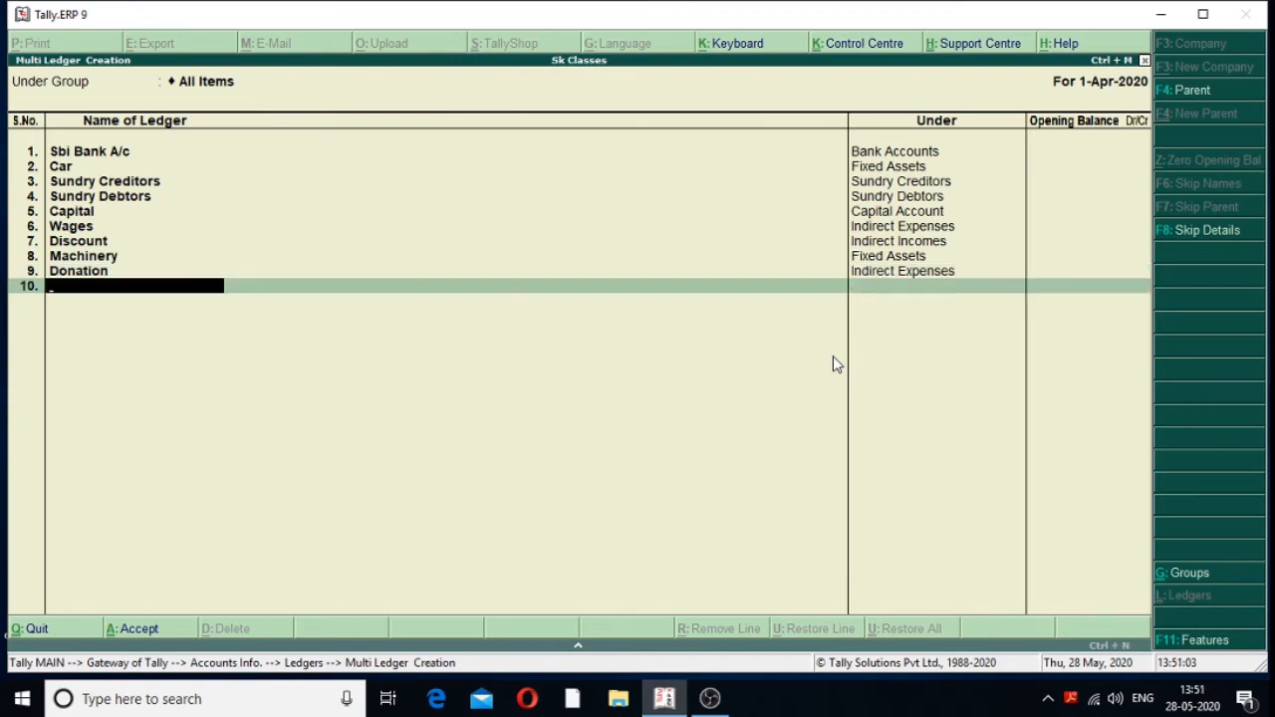
Step: Add the ledger Building under Fixed Assets, leaving its opening balance blank
{"action": "type", "text": "Building"}
{"action": "key", "text": "Return"}
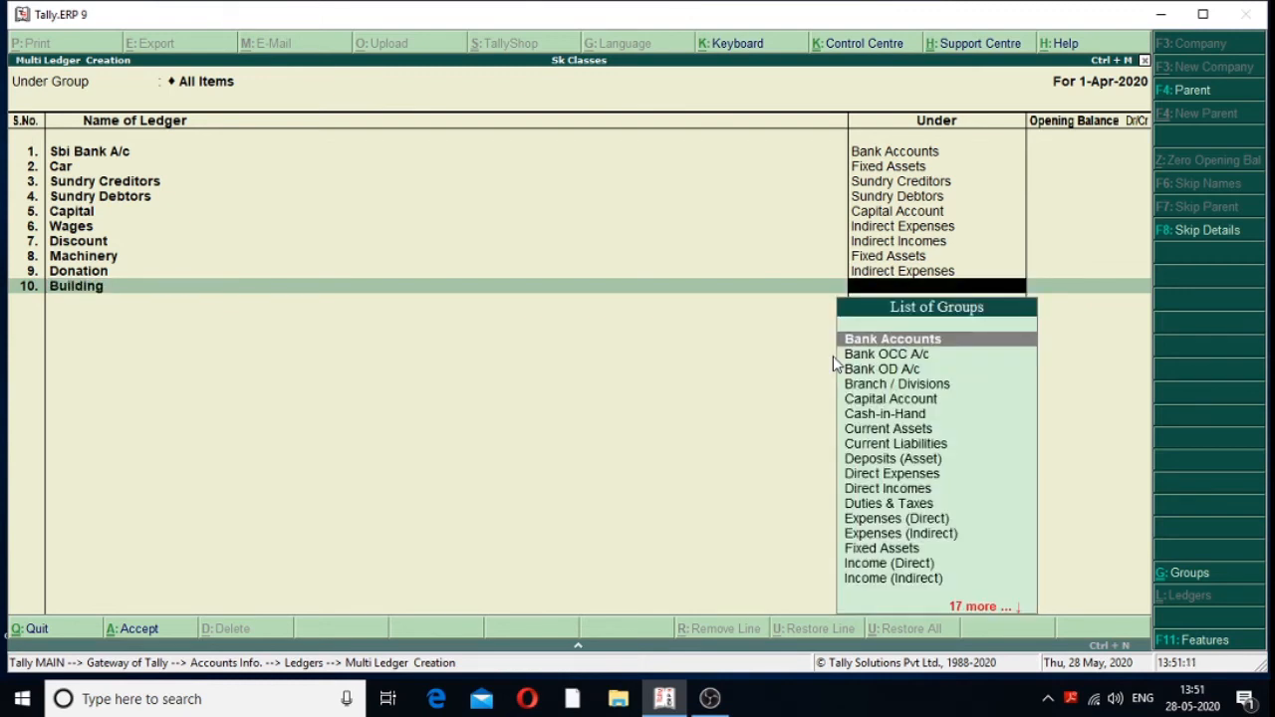
{"action": "type", "text": "Fix"}
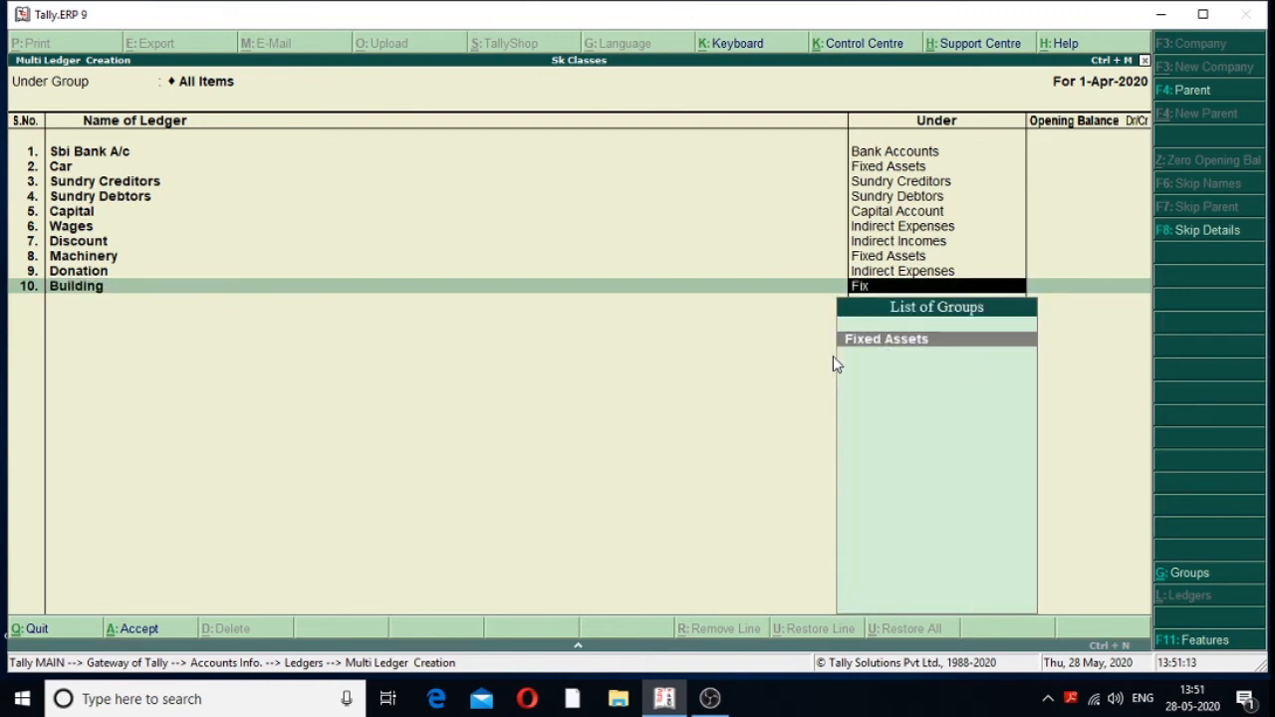
{"action": "key", "text": "Return"}
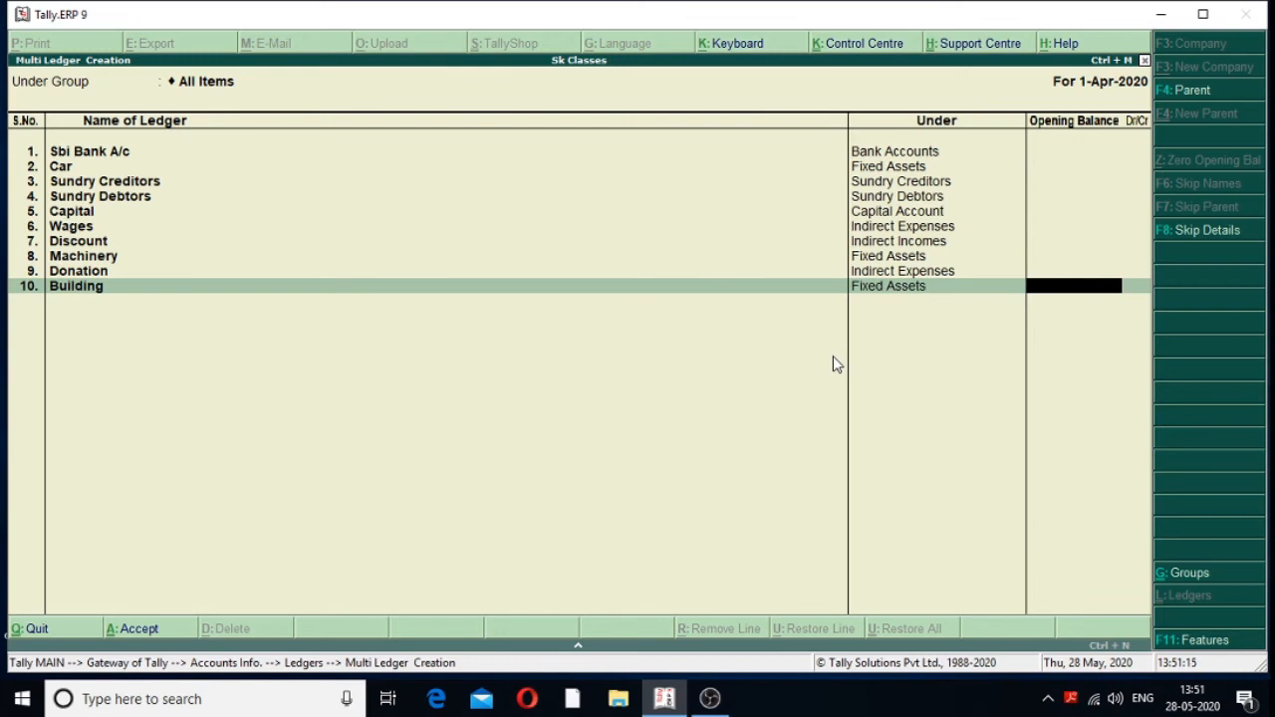
{"action": "key", "text": "Return"}
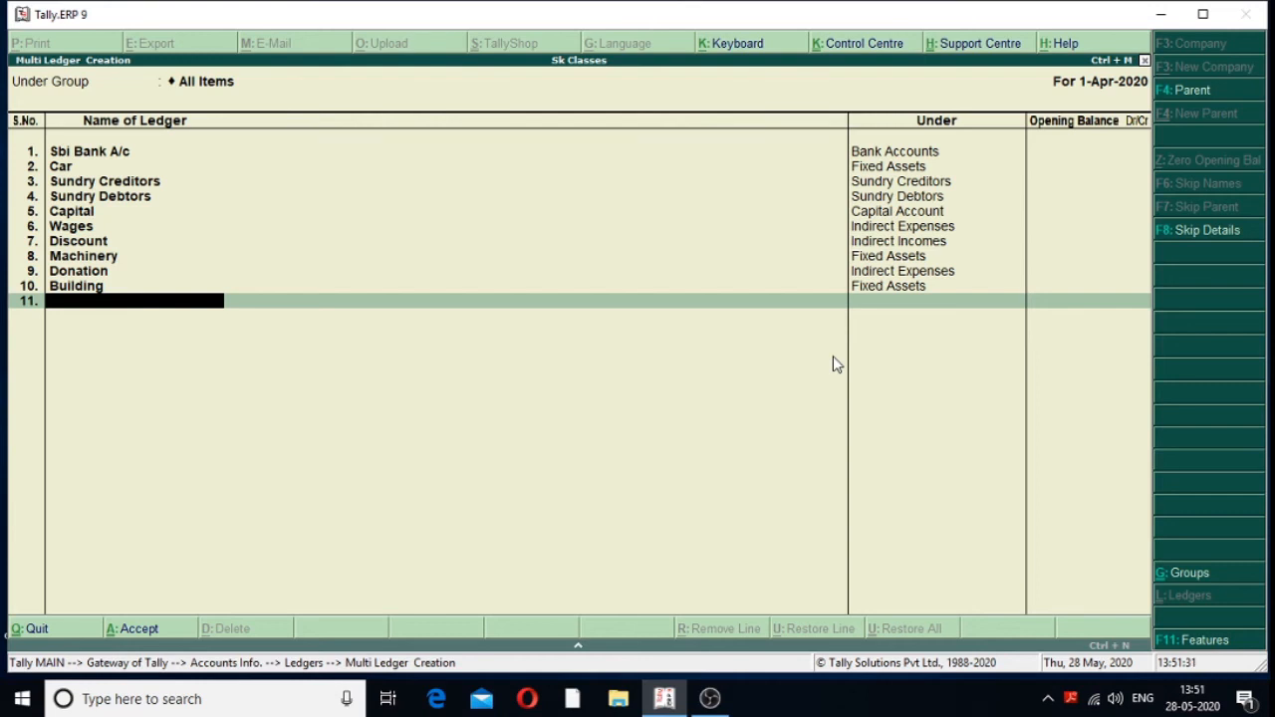
Step: Add the ledger Commission under Indirect Incomes, leaving its opening balance blank
{"action": "type", "text": "Commission"}
{"action": "key", "text": "Return"}
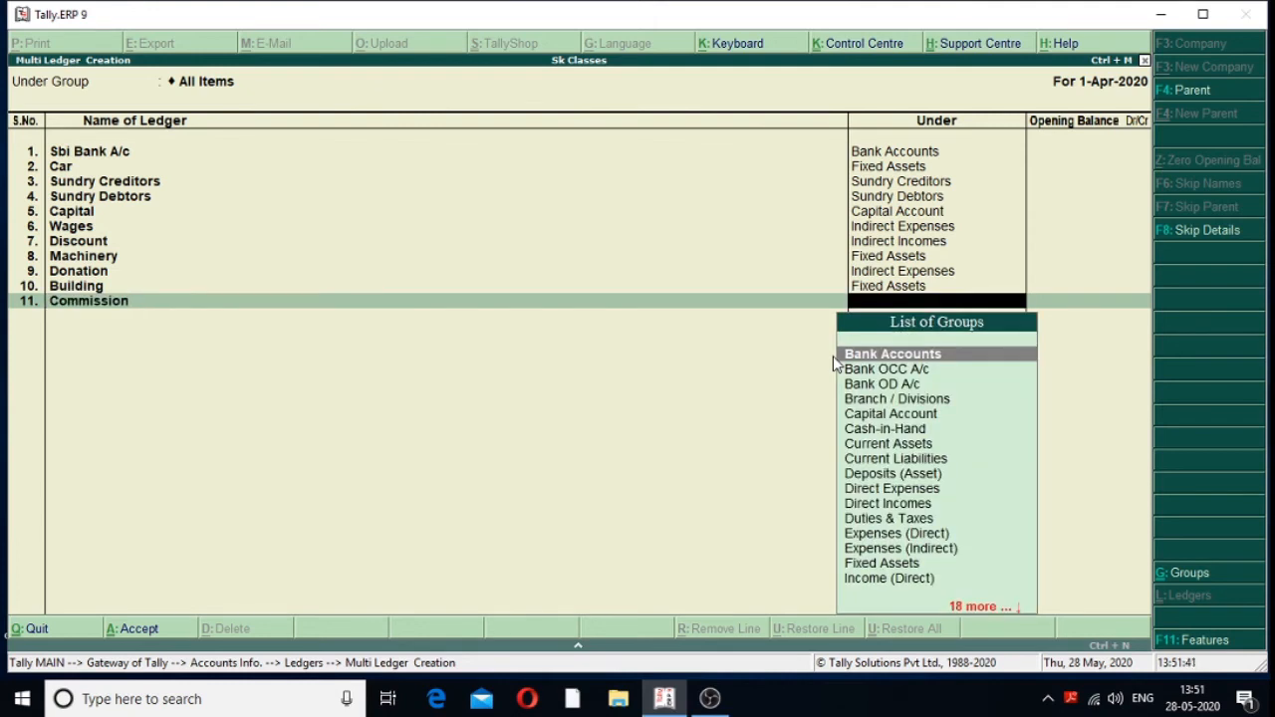
{"action": "type", "text": "In"}
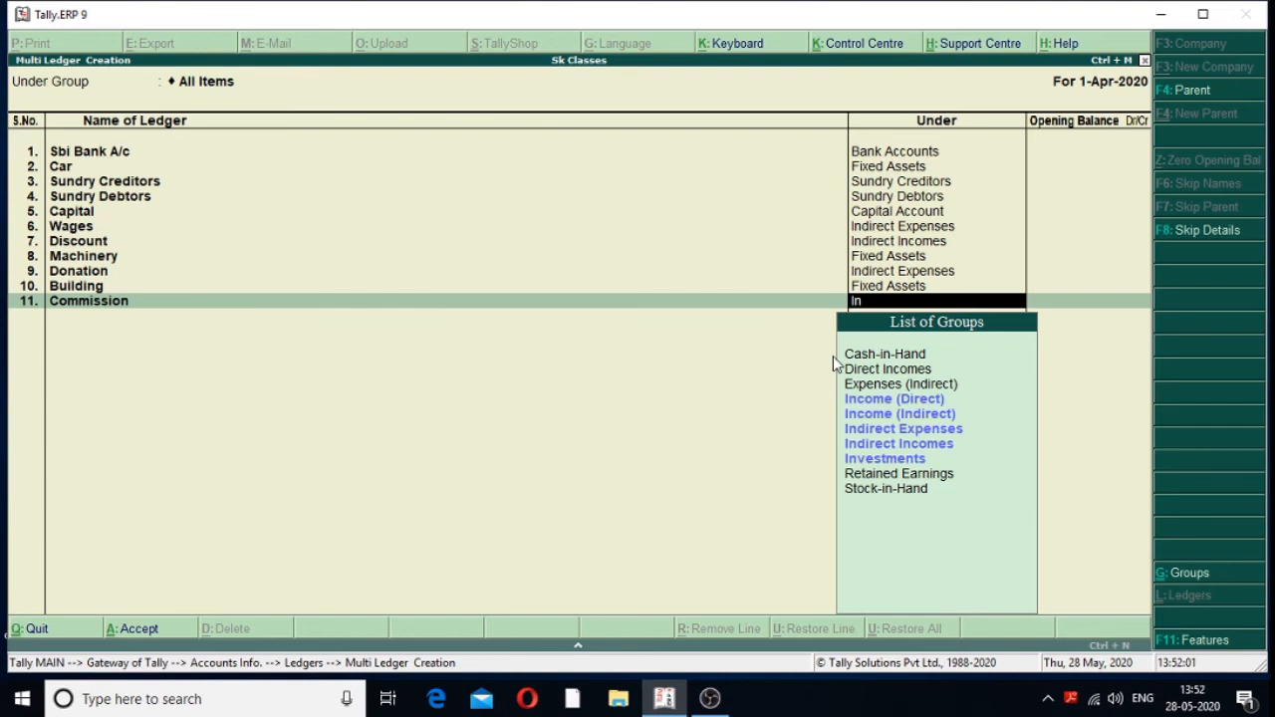
{"action": "key", "text": "Down"}
{"action": "key", "text": "Down"}
{"action": "key", "text": "Down"}
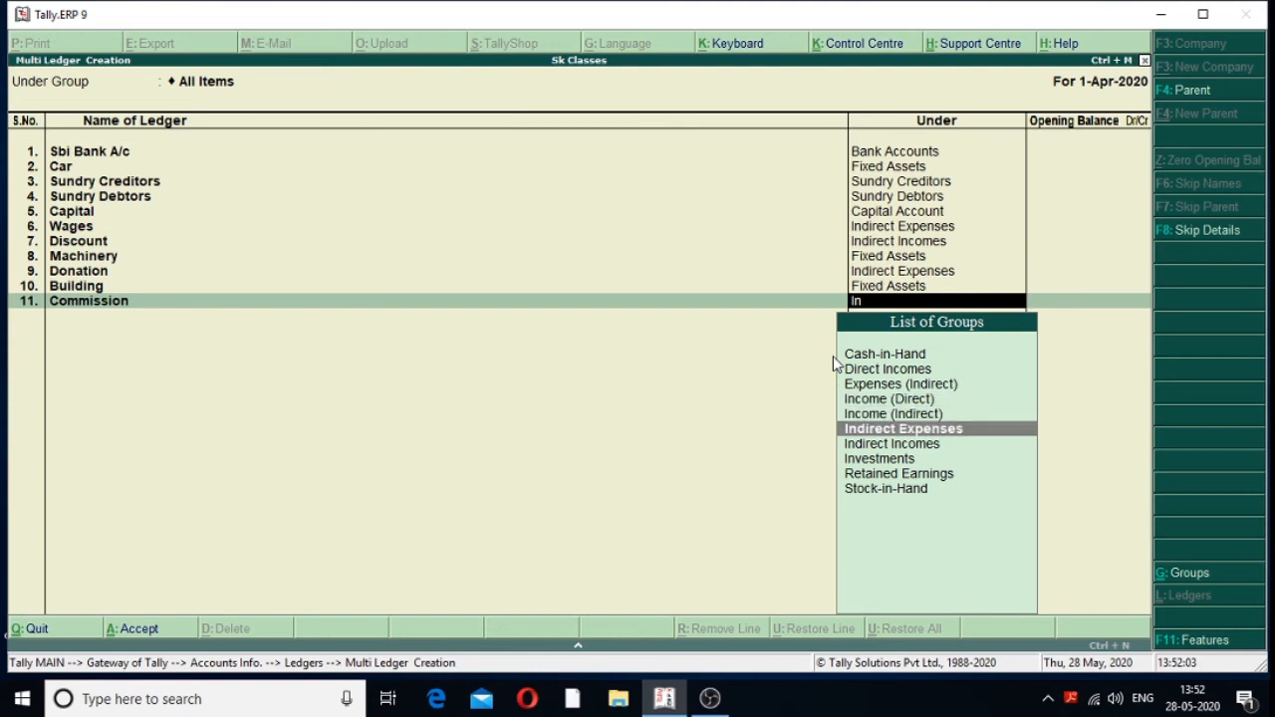
{"action": "key", "text": "Down"}
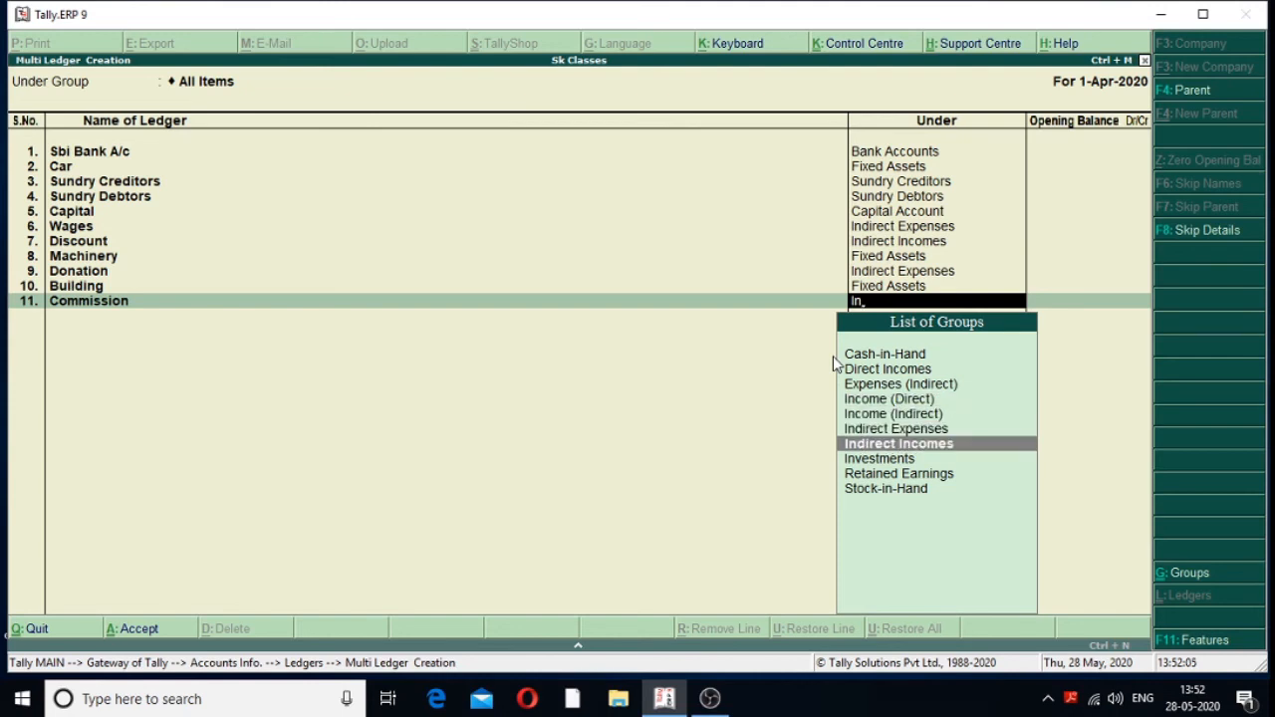
{"action": "key", "text": "Return"}
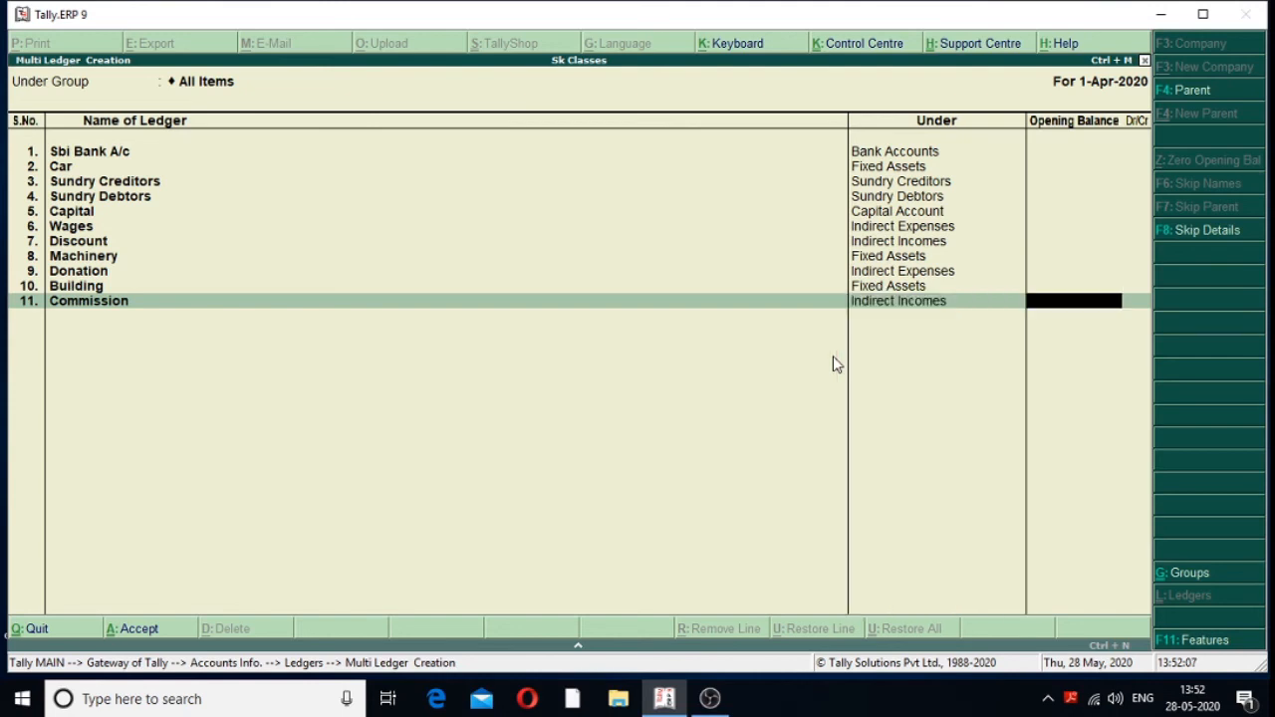
{"action": "key", "text": "Return"}
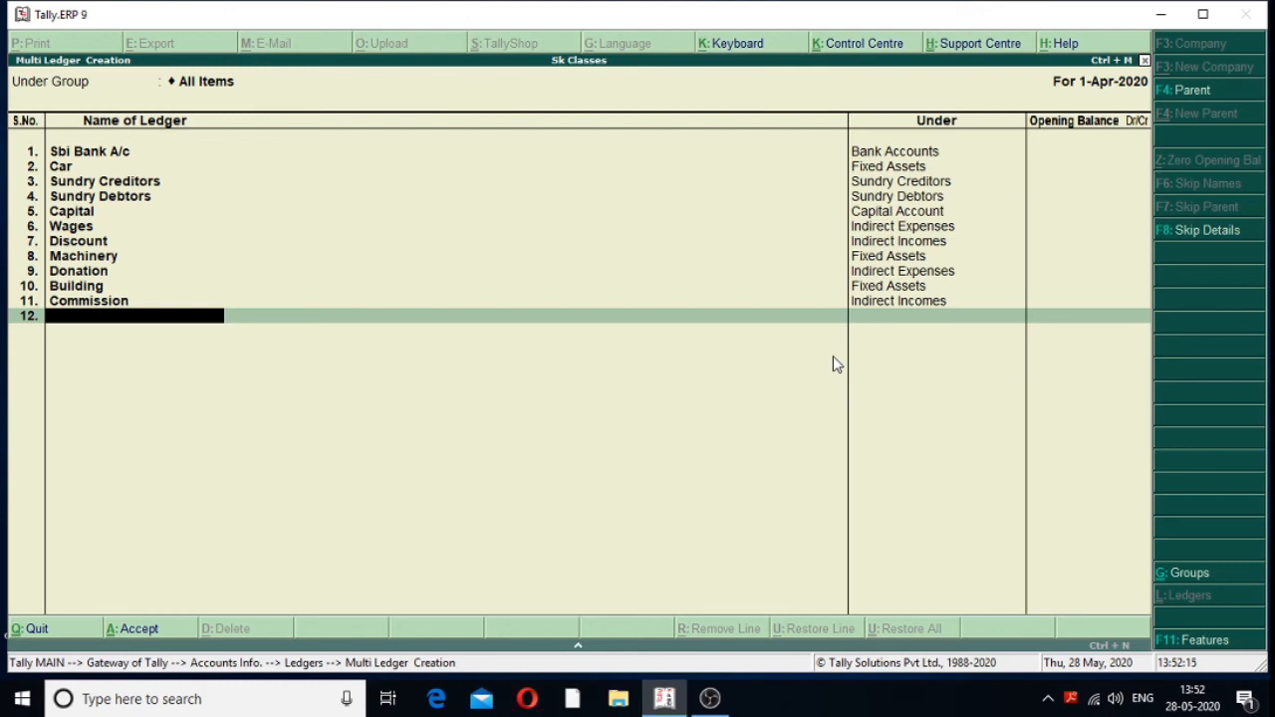
Step: Add the ledger School Fees under Capital Account, leaving its opening balance blank
{"action": "type", "text": "School fees"}
{"action": "key", "text": "Return"}
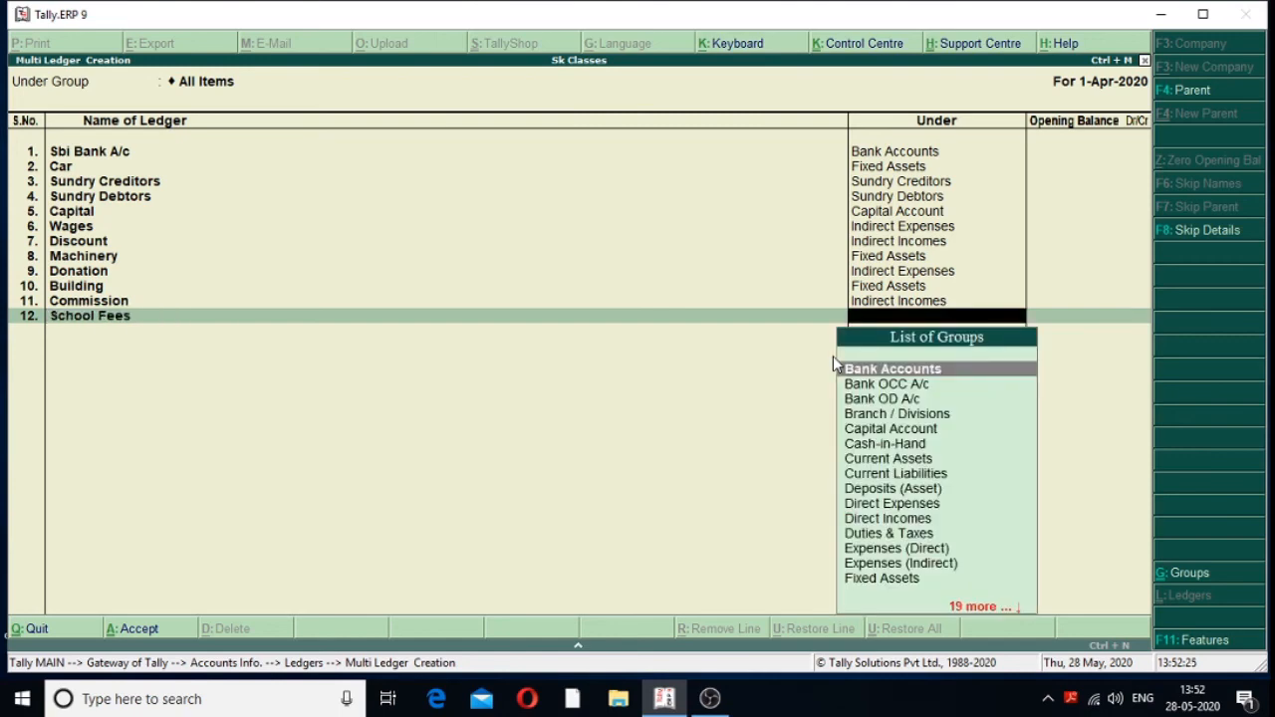
{"action": "type", "text": "Cap"}
{"action": "key", "text": "Return"}
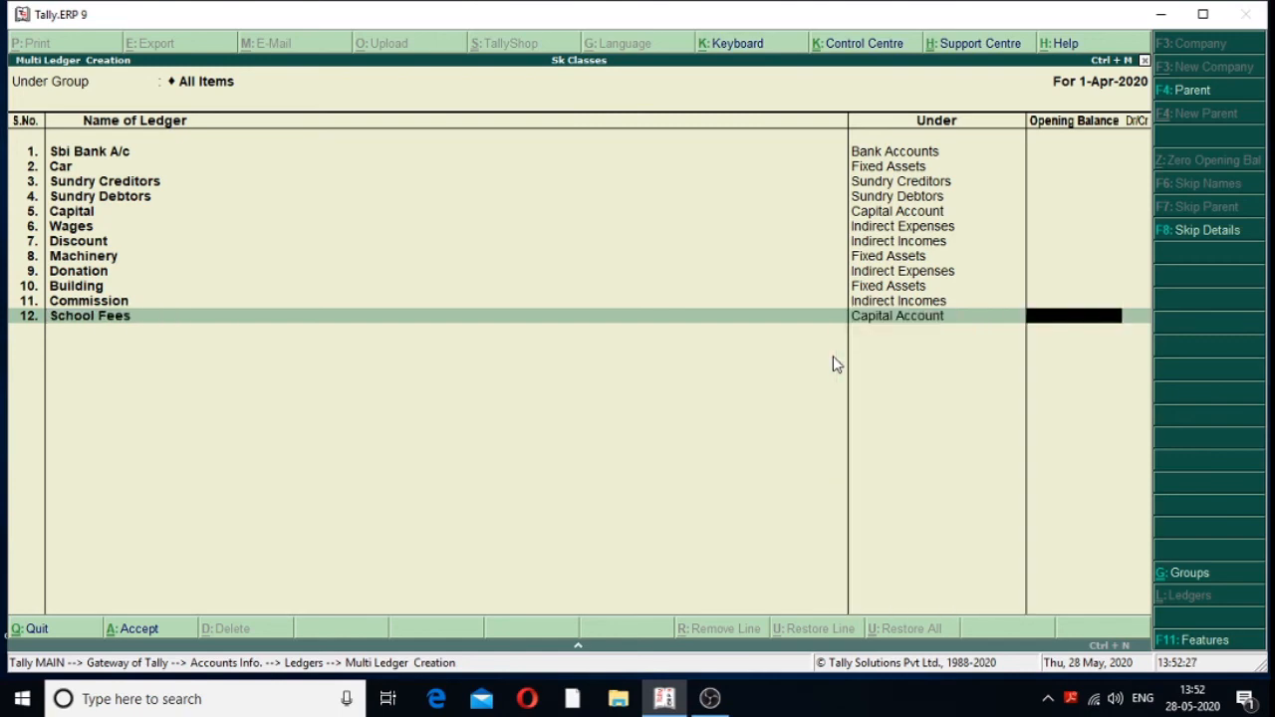
{"action": "key", "text": "Return"}
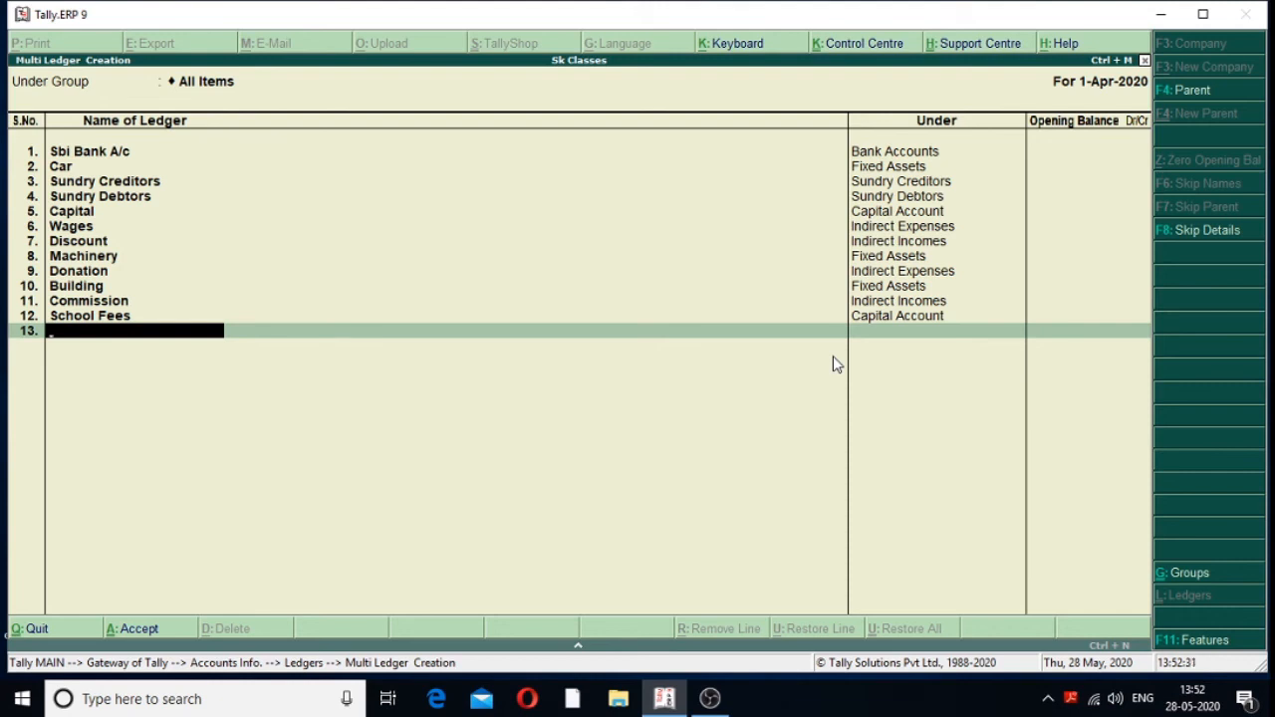
Step: Add the ledger Furniture under Fixed Assets, leaving its opening balance blank
{"action": "type", "text": "Furniture"}
{"action": "key", "text": "BackSpace"}
{"action": "type", "text": "e"}
{"action": "key", "text": "Return"}
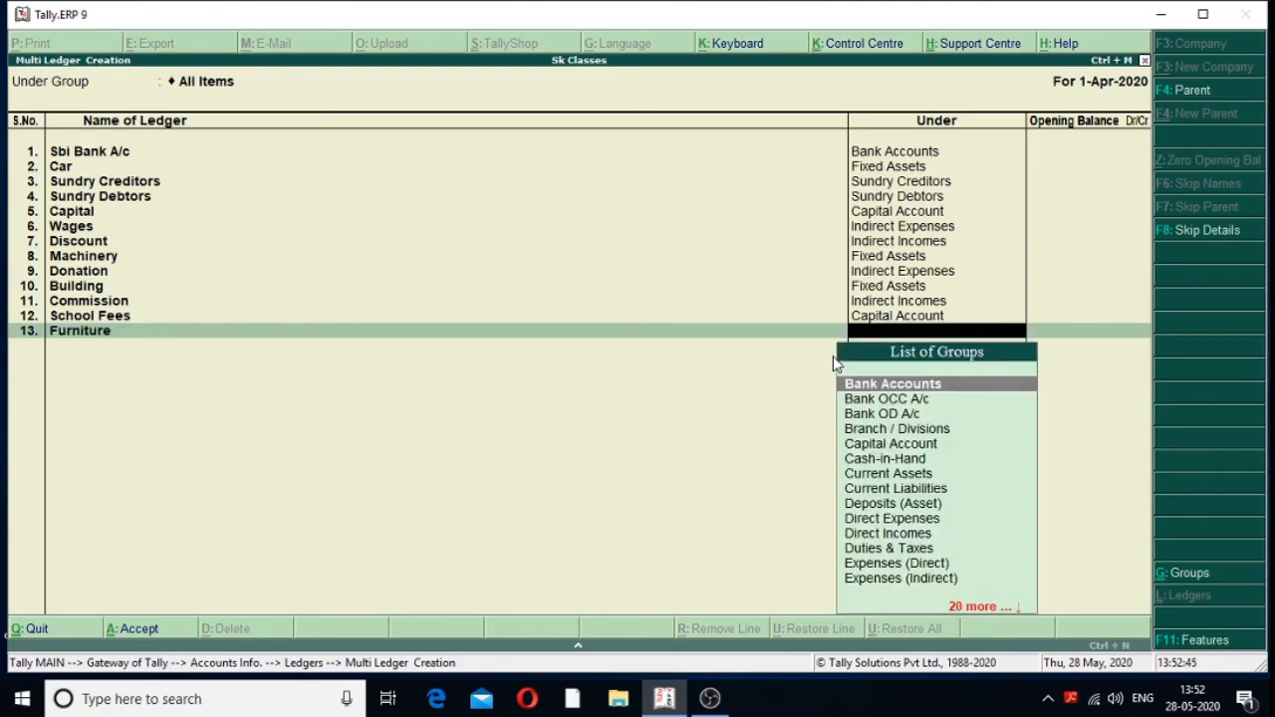
{"action": "type", "text": "Fi"}
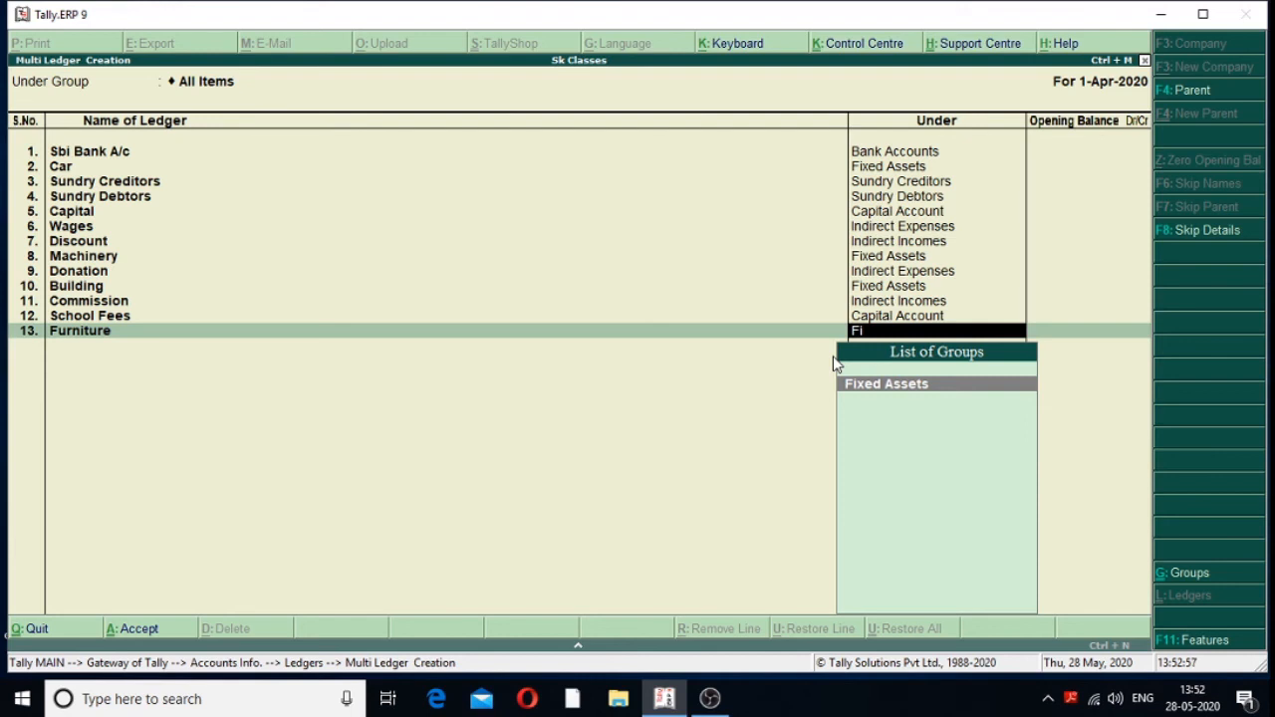
{"action": "key", "text": "Return"}
{"action": "key", "text": "Return"}
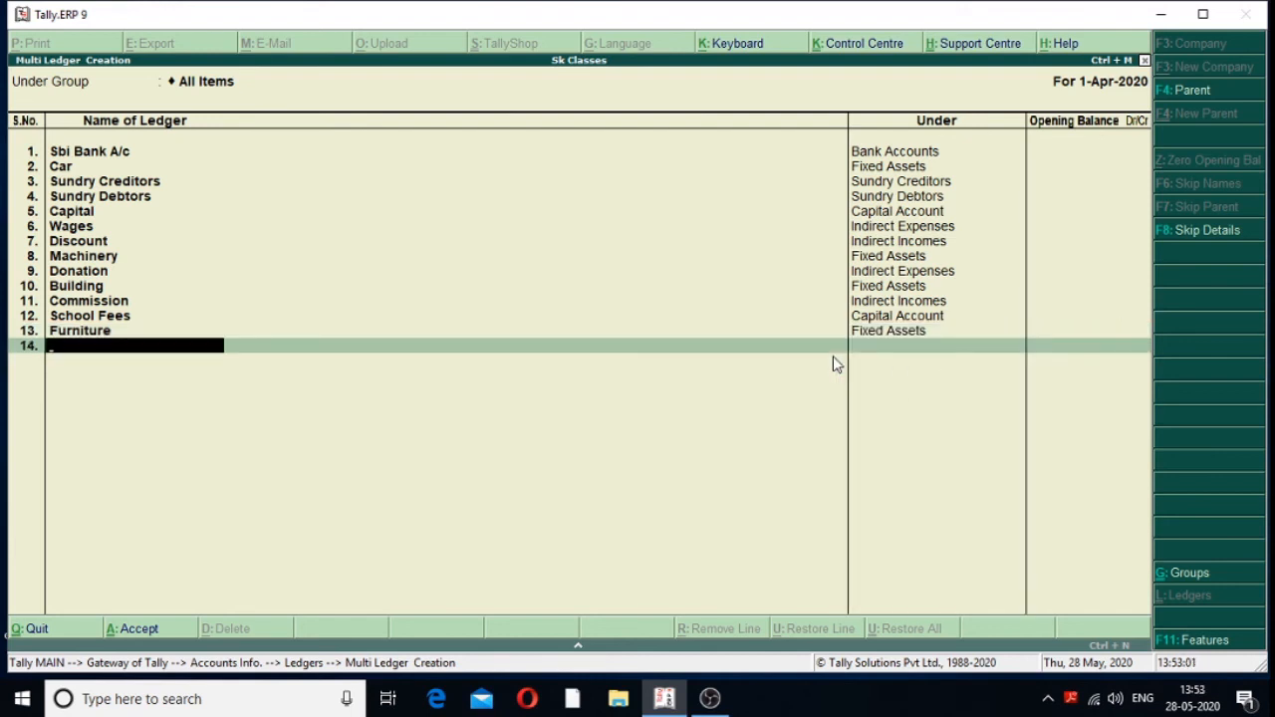
Step: Add the ledger A/c under Fixed Assets, leaving its opening balance blank
{"action": "type", "text": "A/c"}
{"action": "key", "text": "Return"}
{"action": "type", "text": "Fi"}
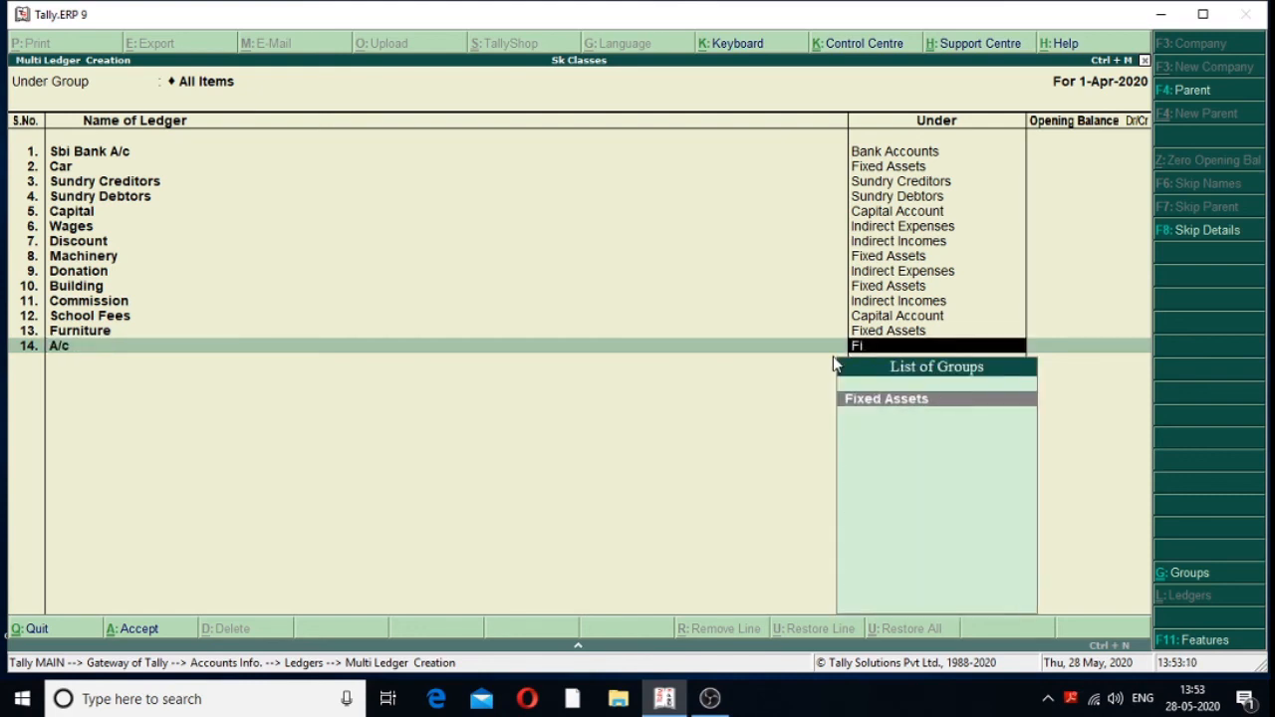
{"action": "key", "text": "Return"}
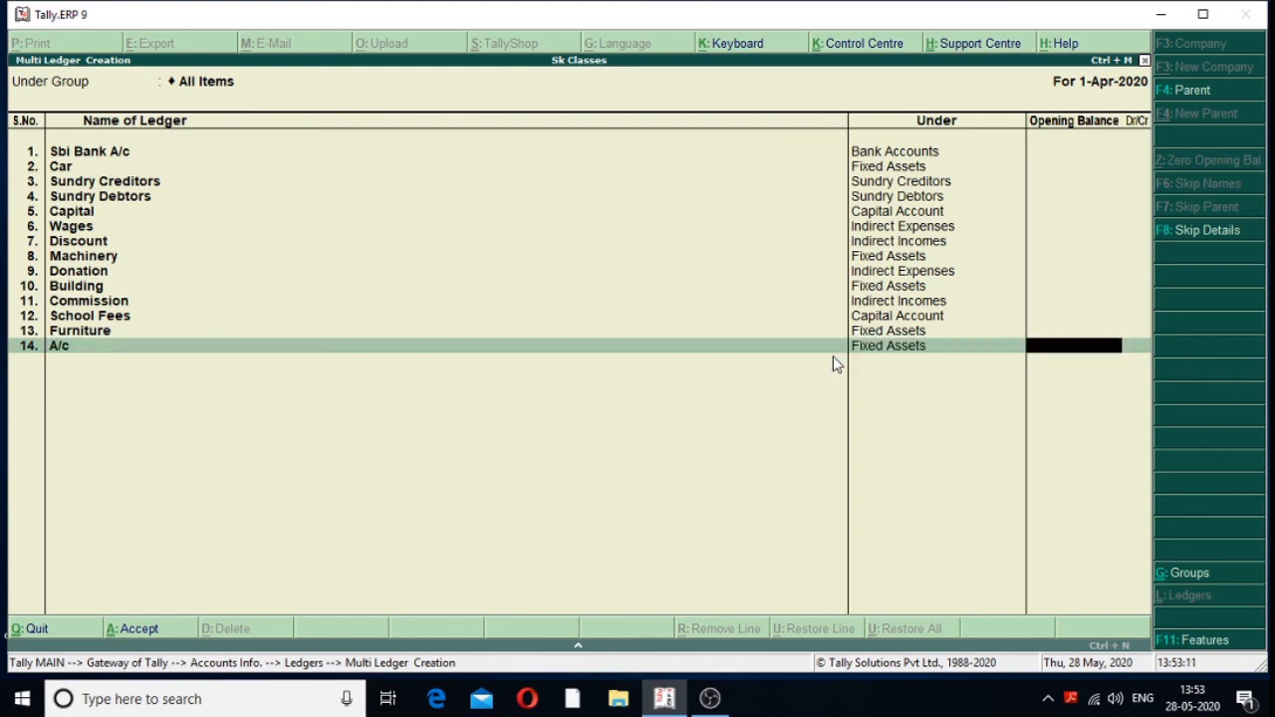
{"action": "key", "text": "Return"}
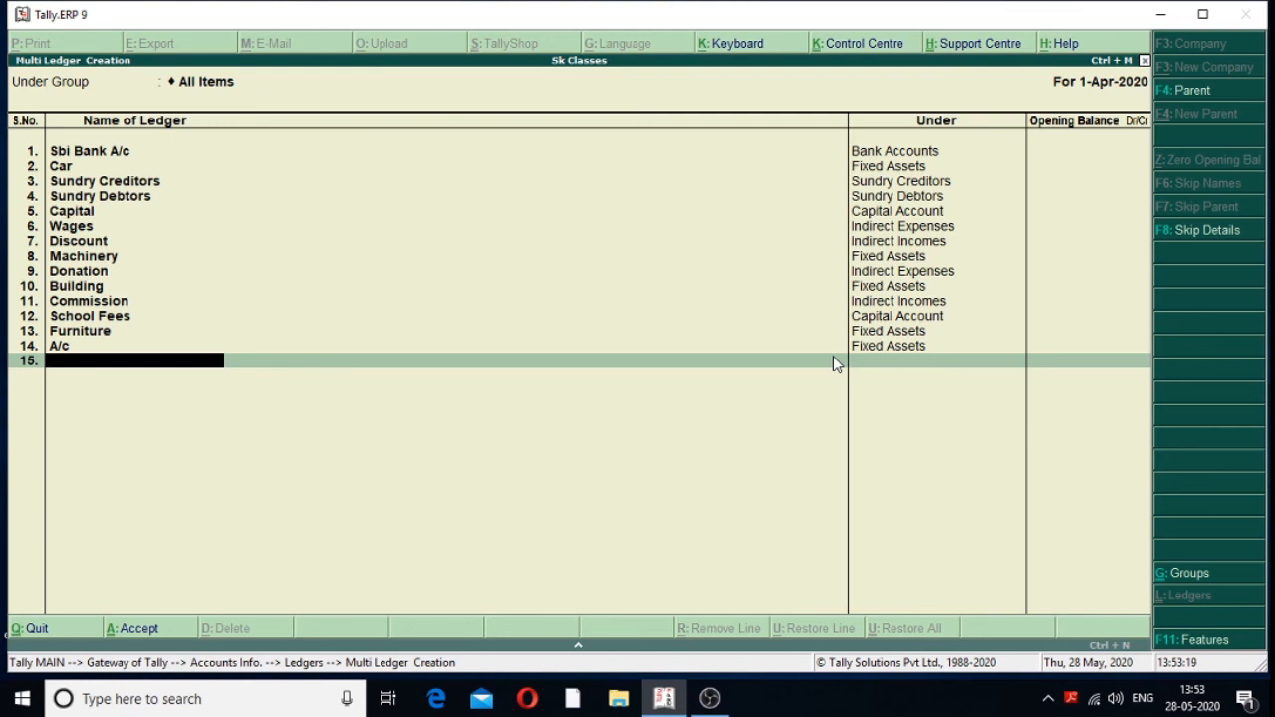
Step: Add the ledger Accounting Fees under Current Liabilities, leaving its opening balance blank
{"action": "type", "text": "Accounting Fees"}
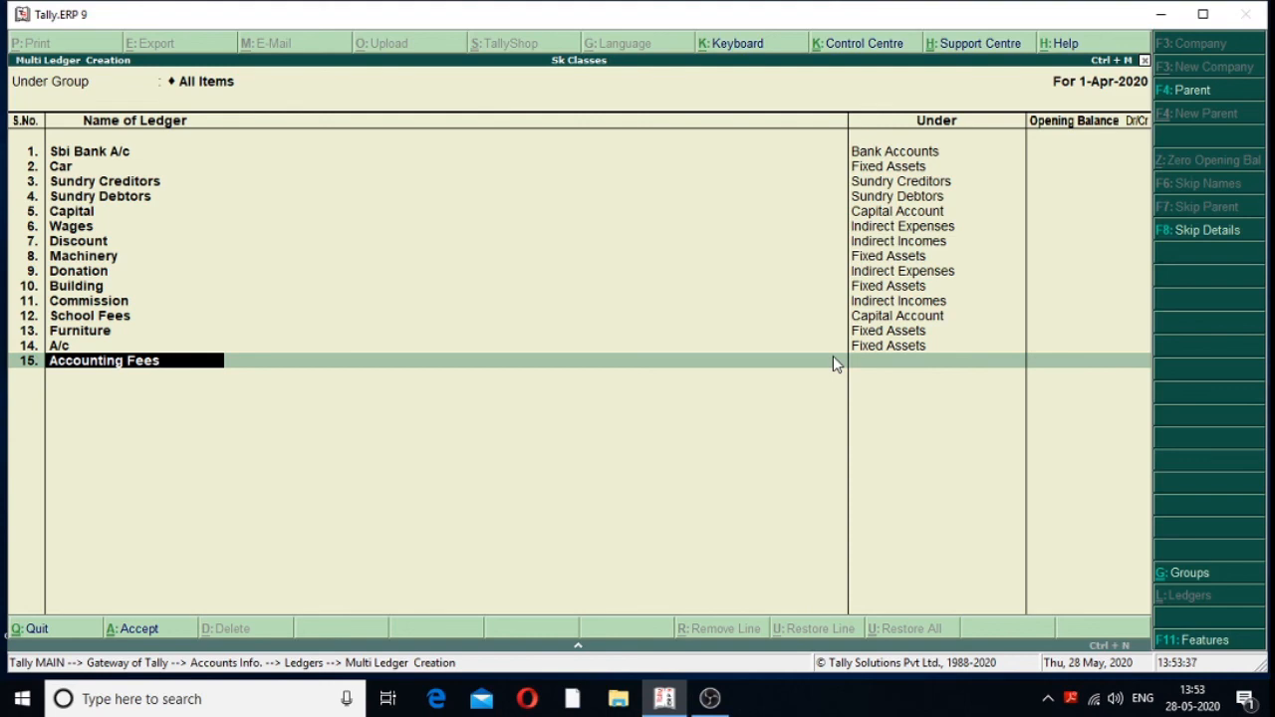
{"action": "key", "text": "Return"}
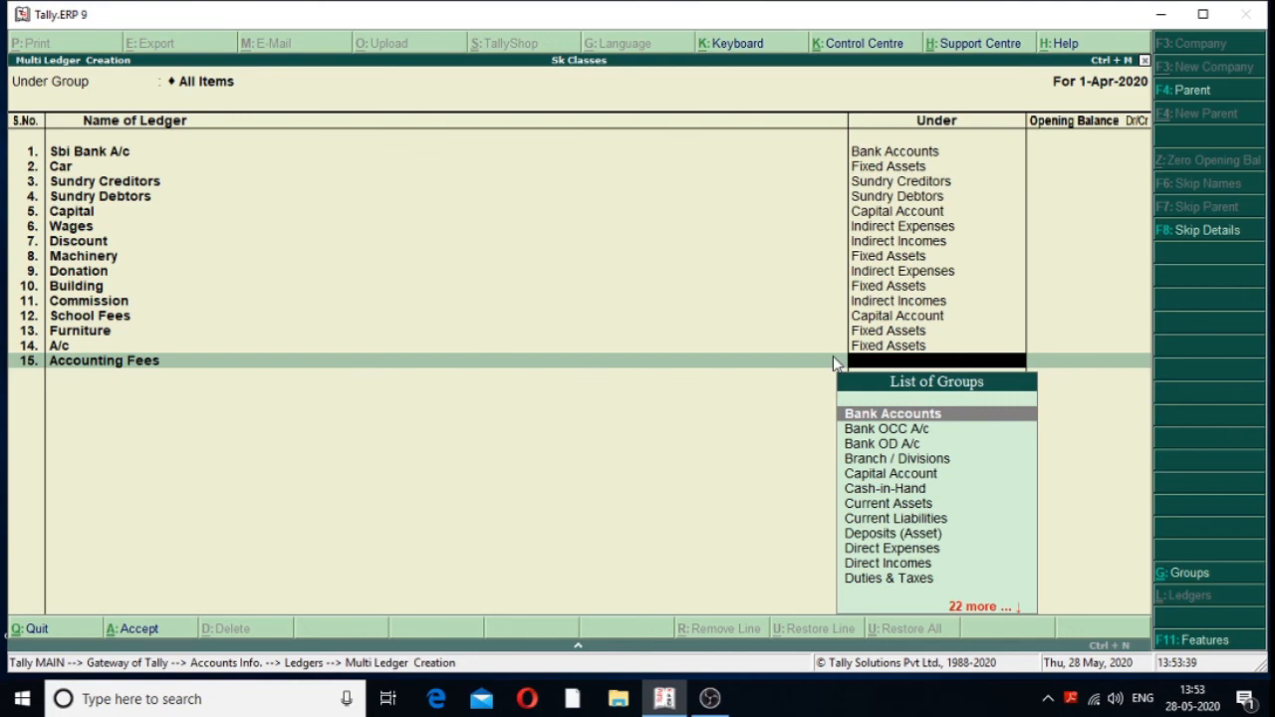
{"action": "type", "text": "Cu"}
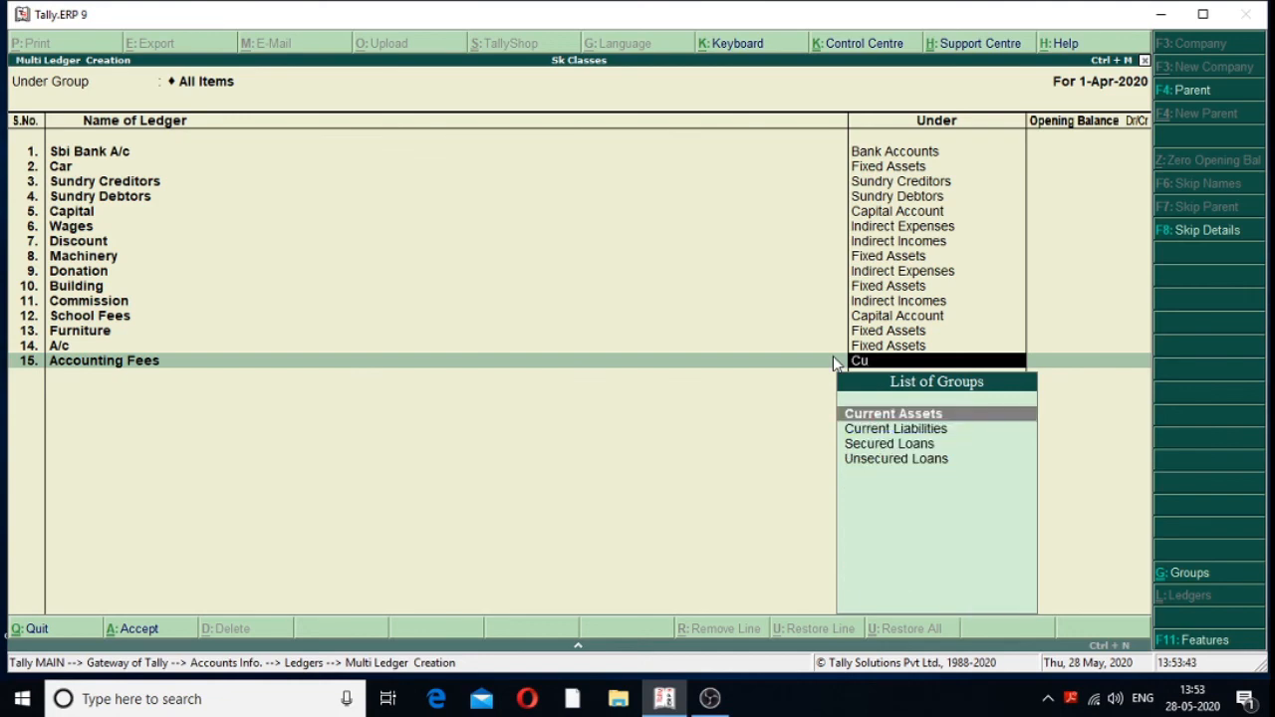
{"action": "key", "text": "Down"}
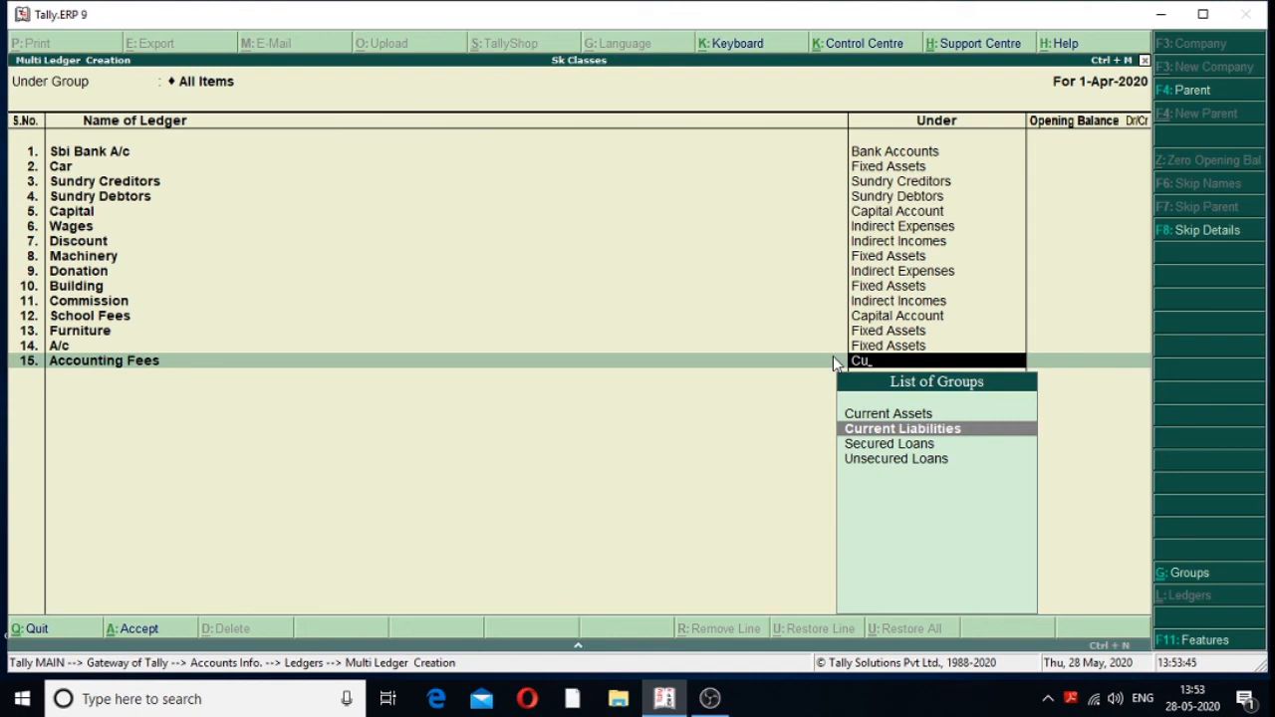
{"action": "key", "text": "Return"}
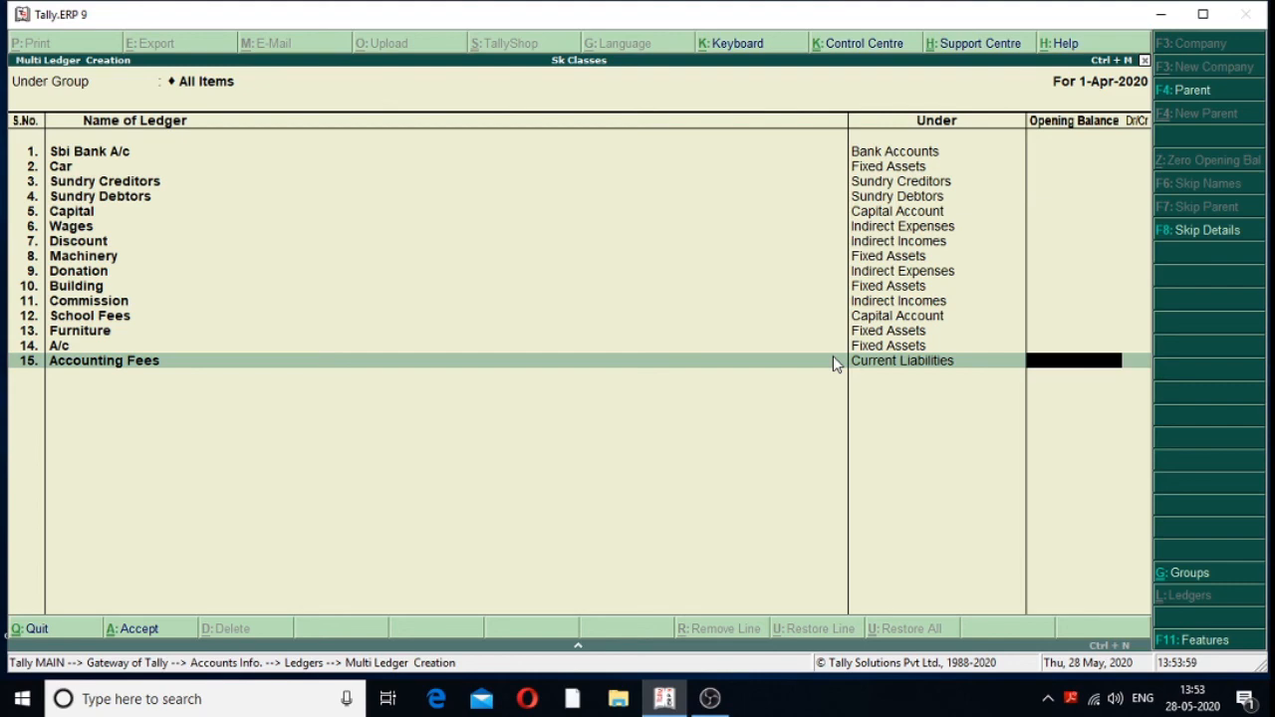
{"action": "key", "text": "Return"}
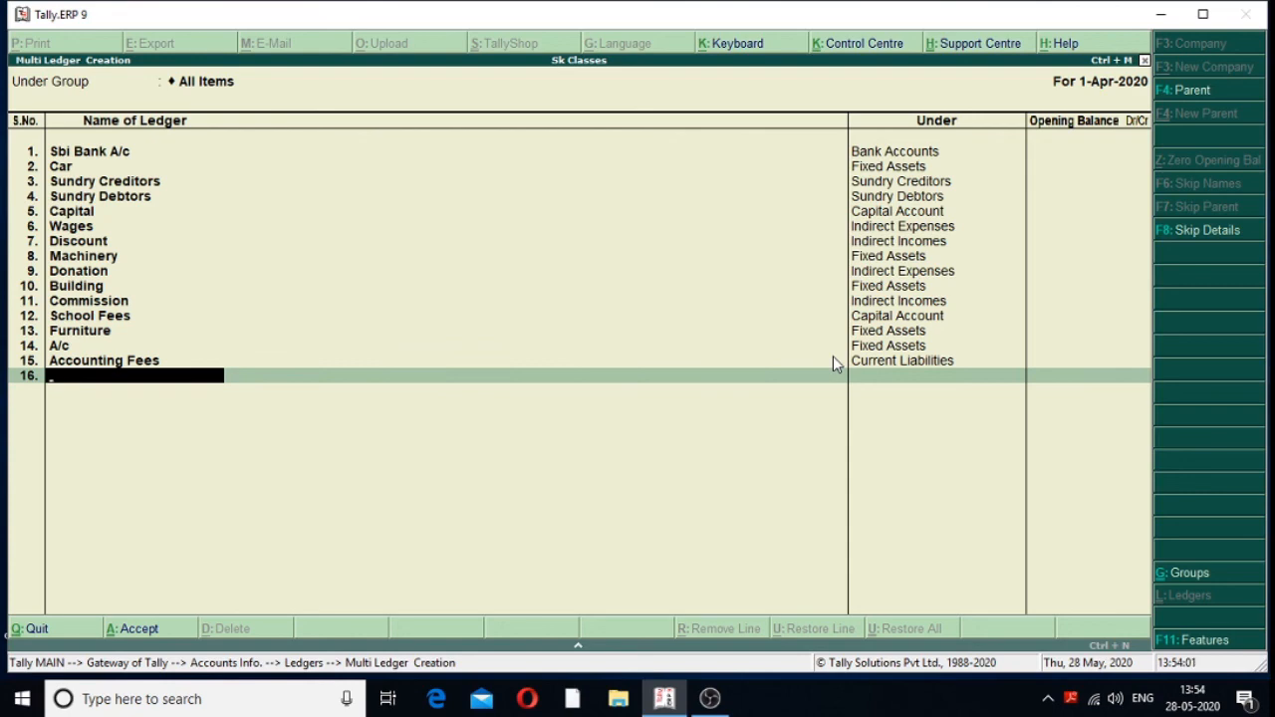
Step: Add the ledger Salery under Indirect Expenses, leaving its opening balance blank
{"action": "type", "text": "Sa"}
{"action": "type", "text": "lery"}
{"action": "key", "text": "Return"}
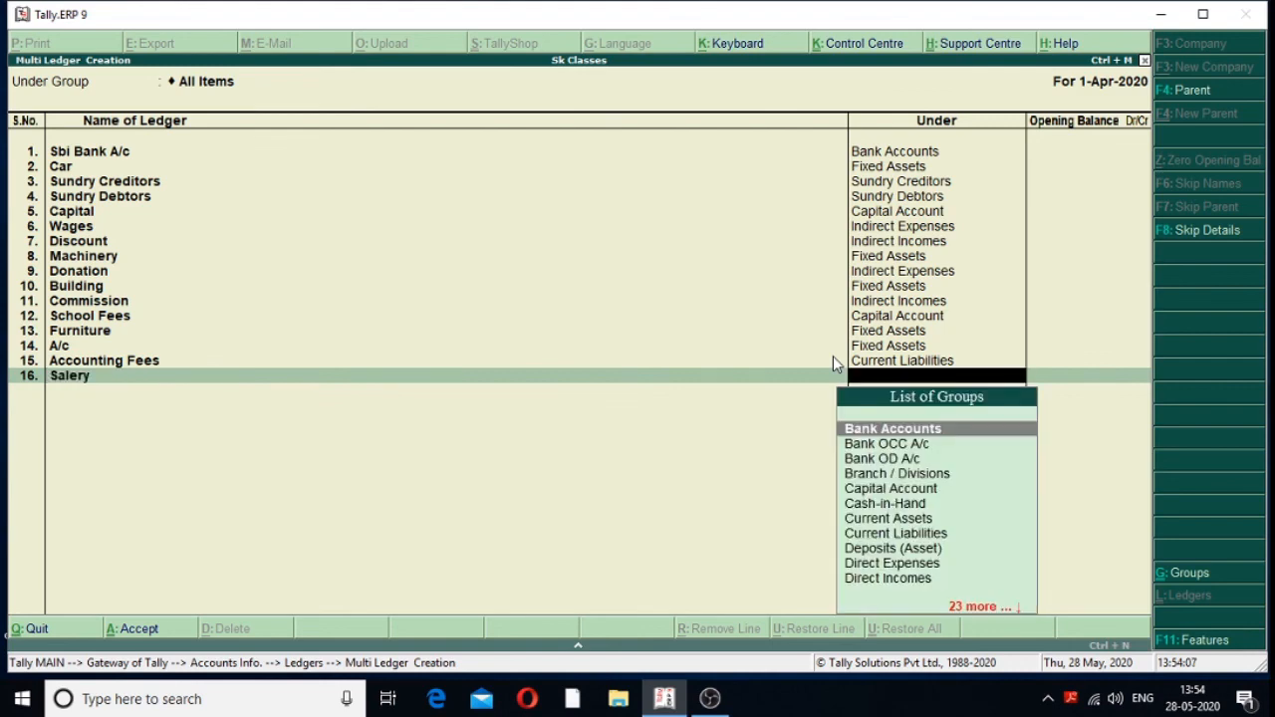
{"action": "type", "text": "In"}
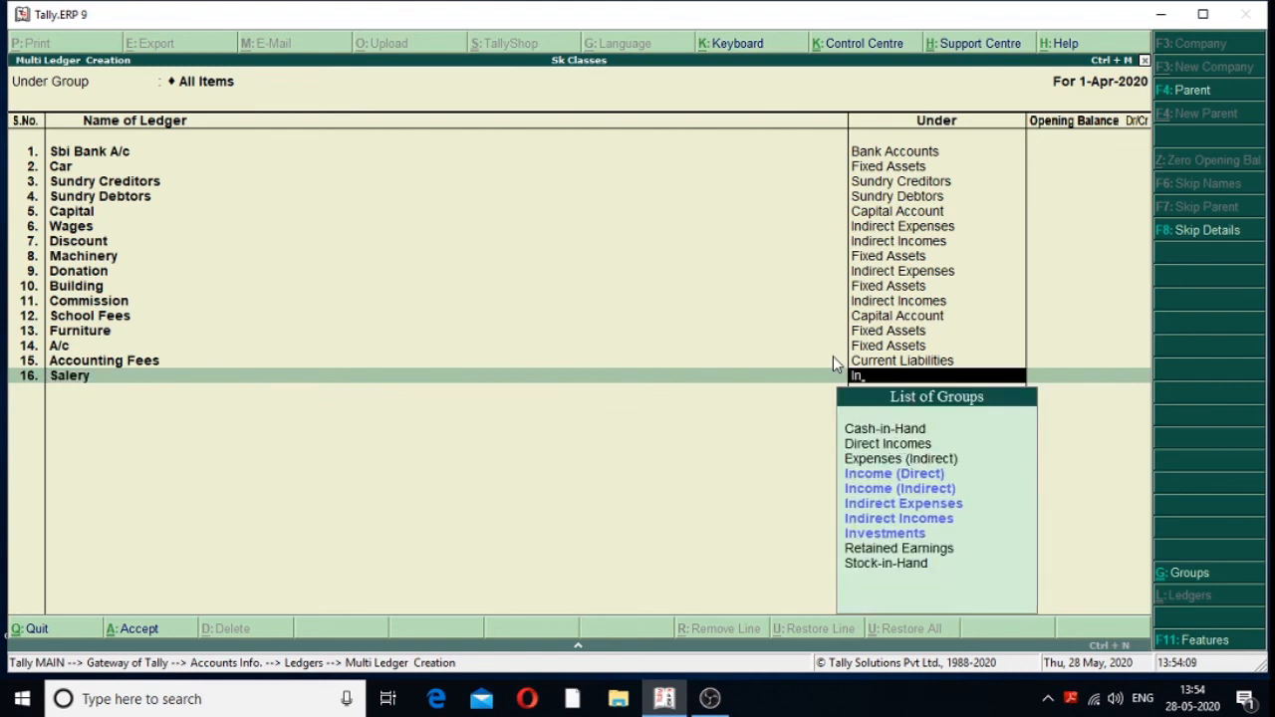
{"action": "key", "text": "Down"}
{"action": "key", "text": "Down"}
{"action": "key", "text": "Down"}
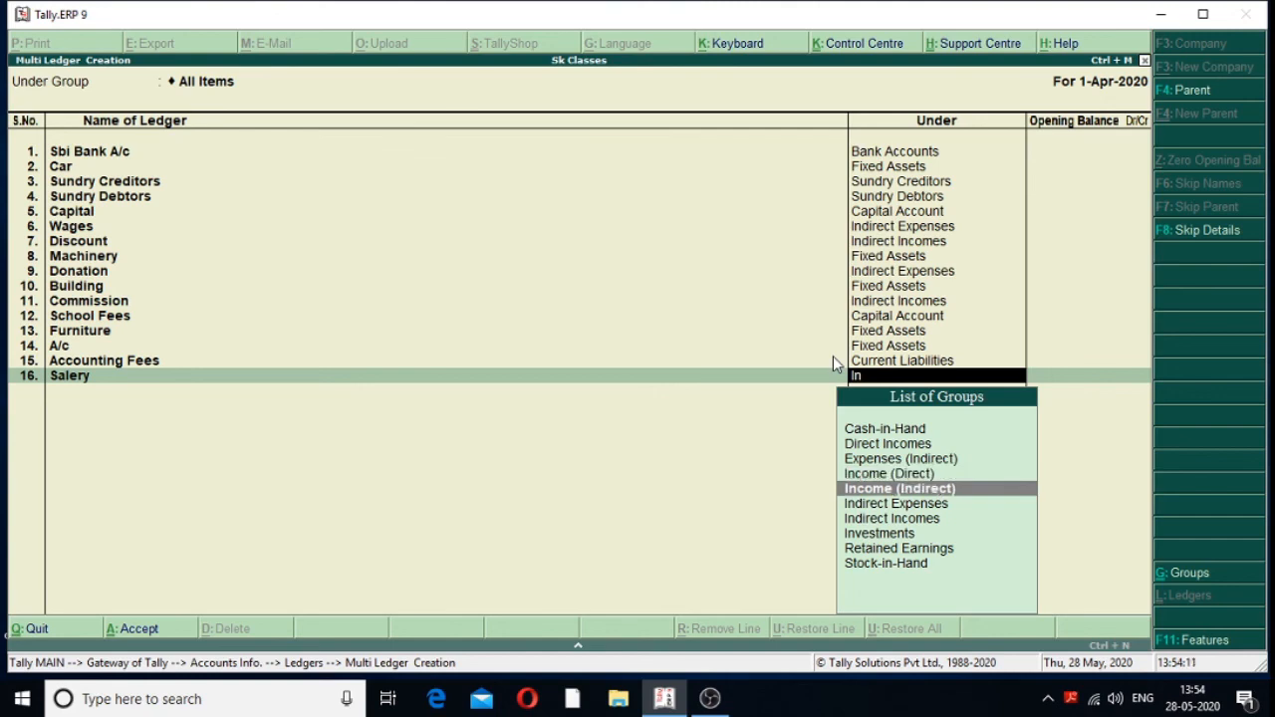
{"action": "key", "text": "Down"}
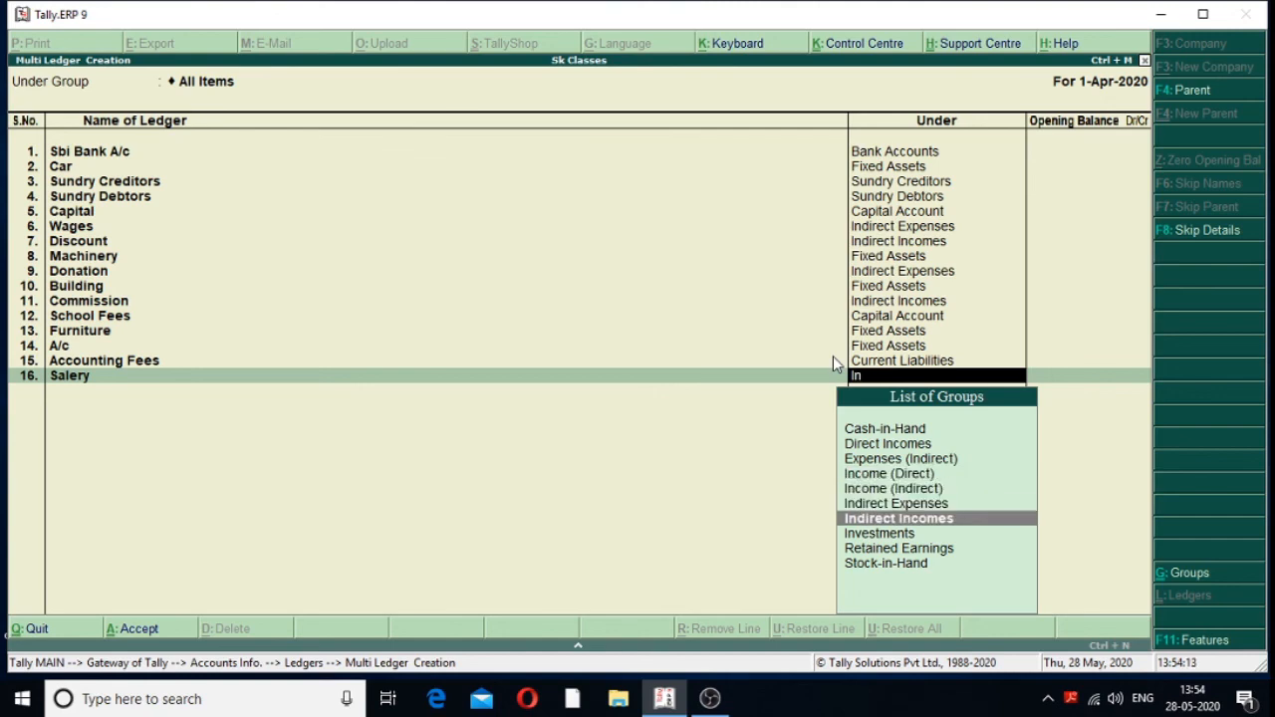
{"action": "key", "text": "Up"}
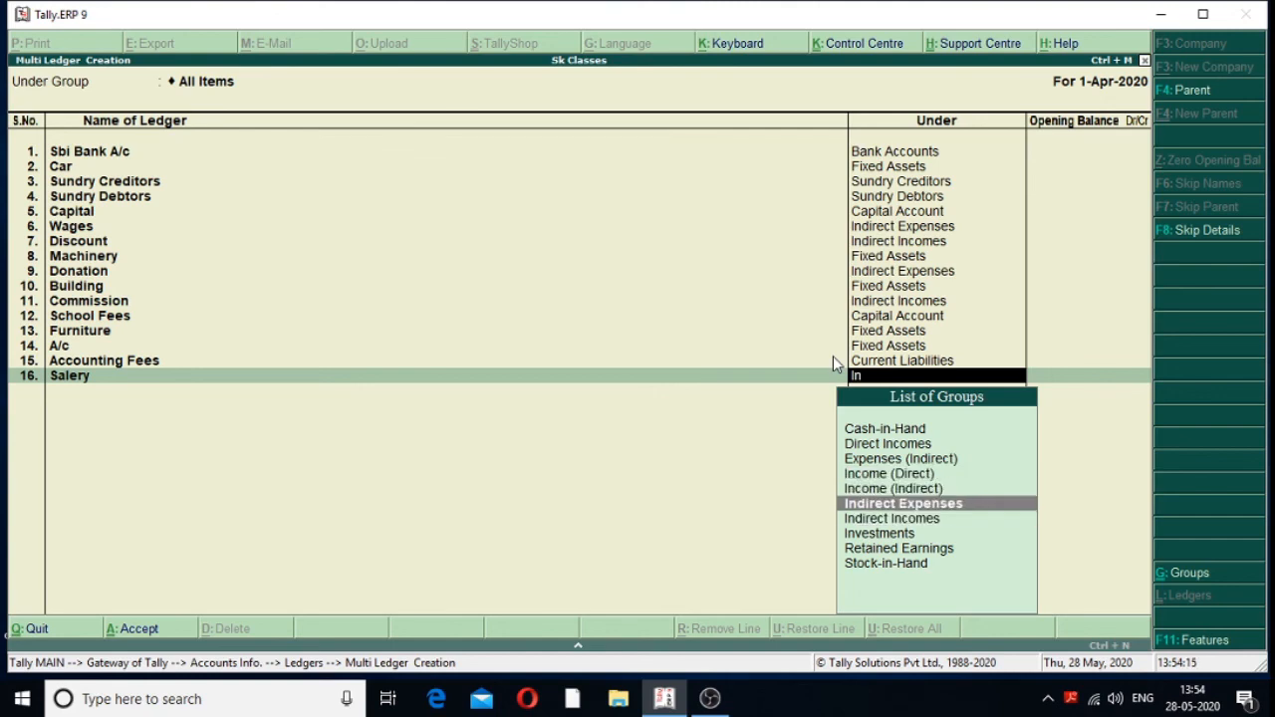
{"action": "key", "text": "Return"}
{"action": "key", "text": "Return"}
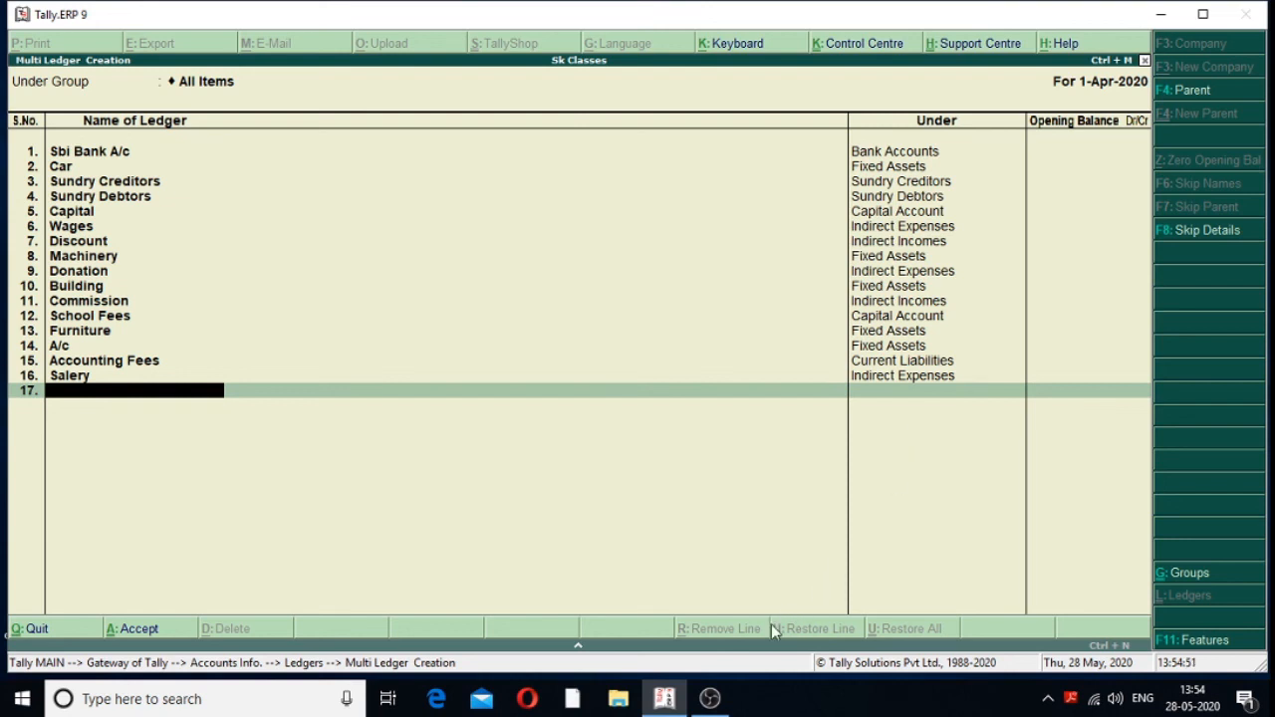
{"action": "mouse_move", "coordinate": [713, 699]}
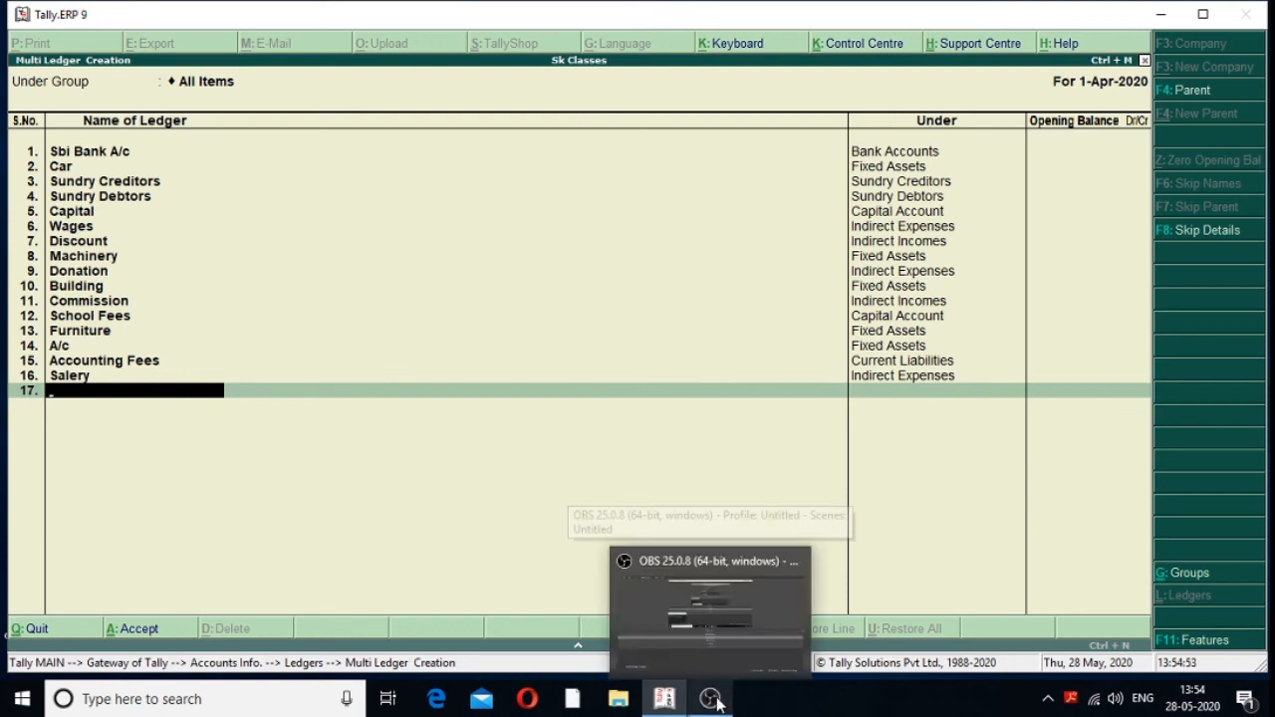